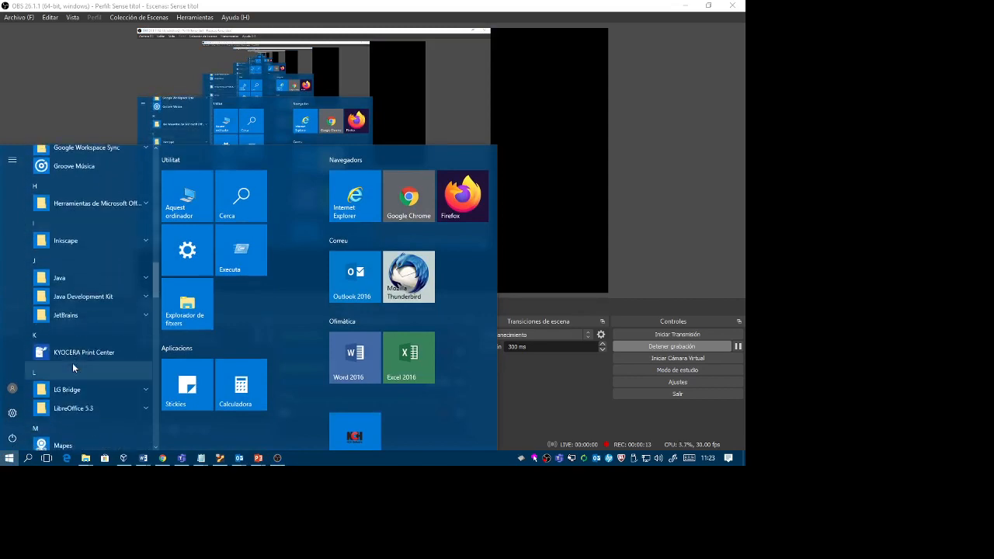
{"action": "scroll", "coordinate": [73, 364], "scroll_direction": "down", "scroll_amount": 5}
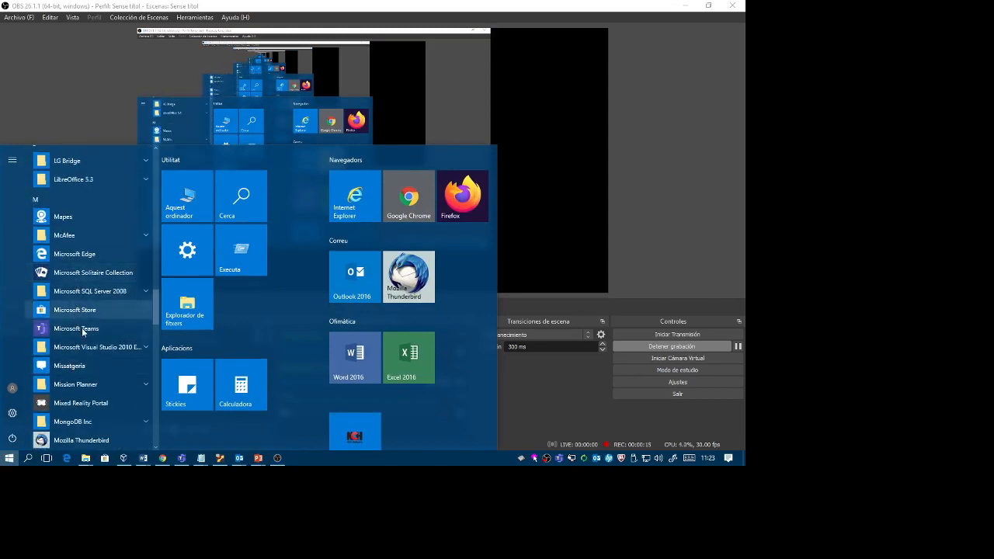
Switch to Mission Planner by launching it from the installed applications.
{"action": "left_click", "coordinate": [81, 385]}
{"action": "left_click", "coordinate": [81, 404]}
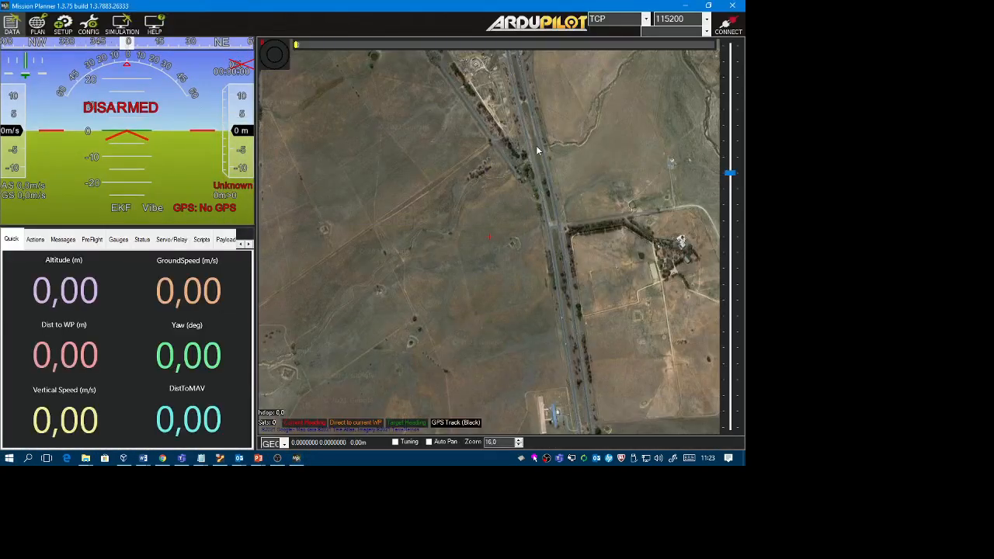
Start a Multirotor simulation, look over the ArduCopter console output and minimize the console window.
{"action": "left_click", "coordinate": [120, 25]}
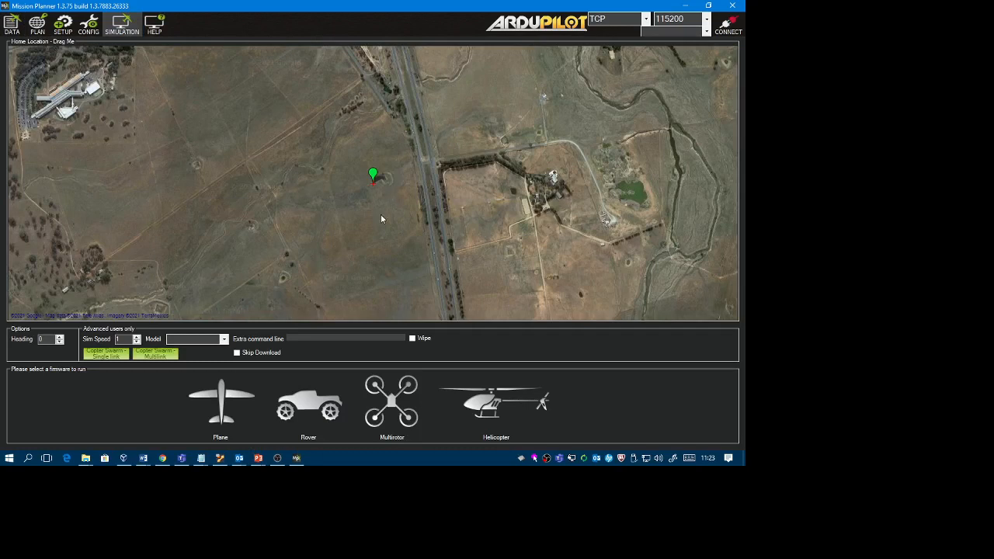
{"action": "left_click", "coordinate": [394, 401]}
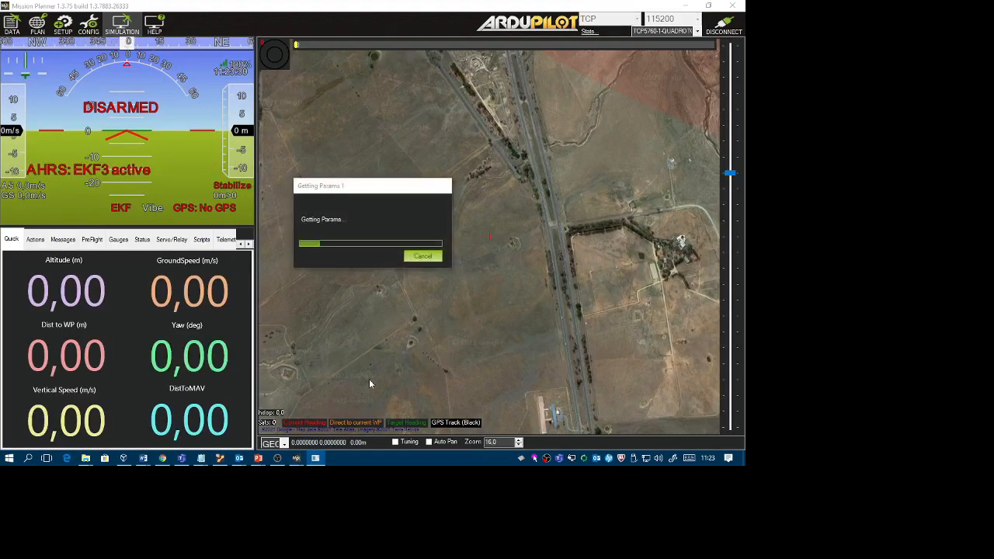
{"action": "left_click", "coordinate": [315, 458]}
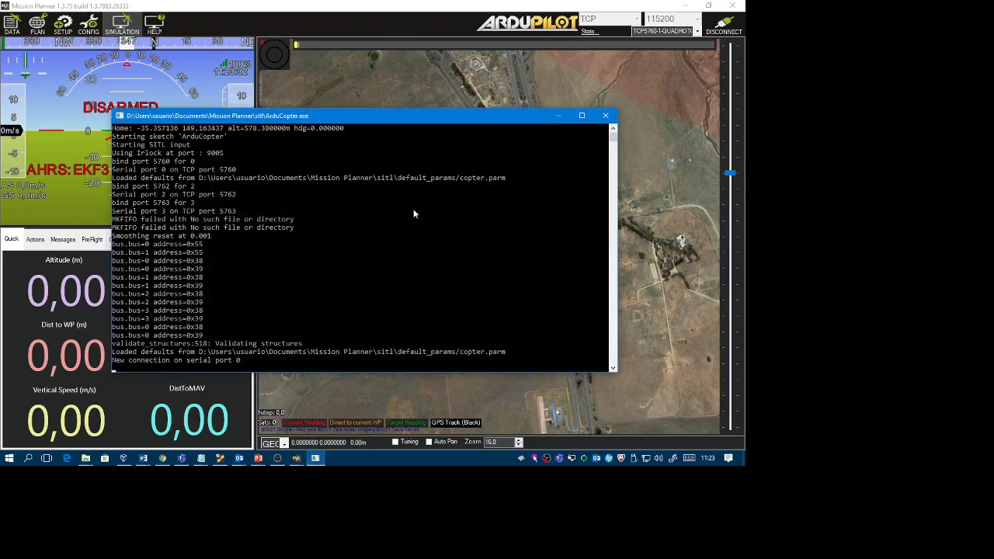
{"action": "left_click_drag", "start_coordinate": [308, 117], "coordinate": [309, 106]}
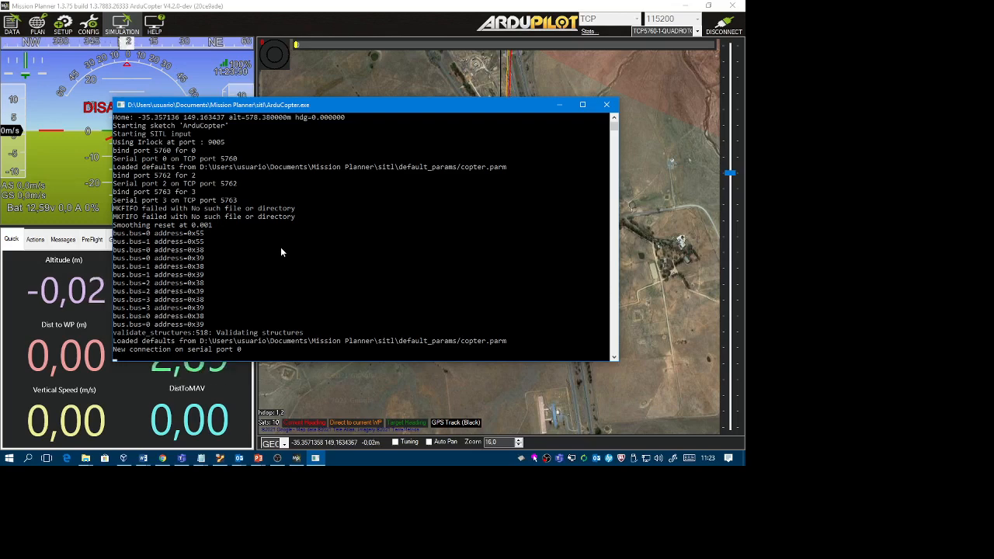
{"action": "left_click", "coordinate": [559, 106]}
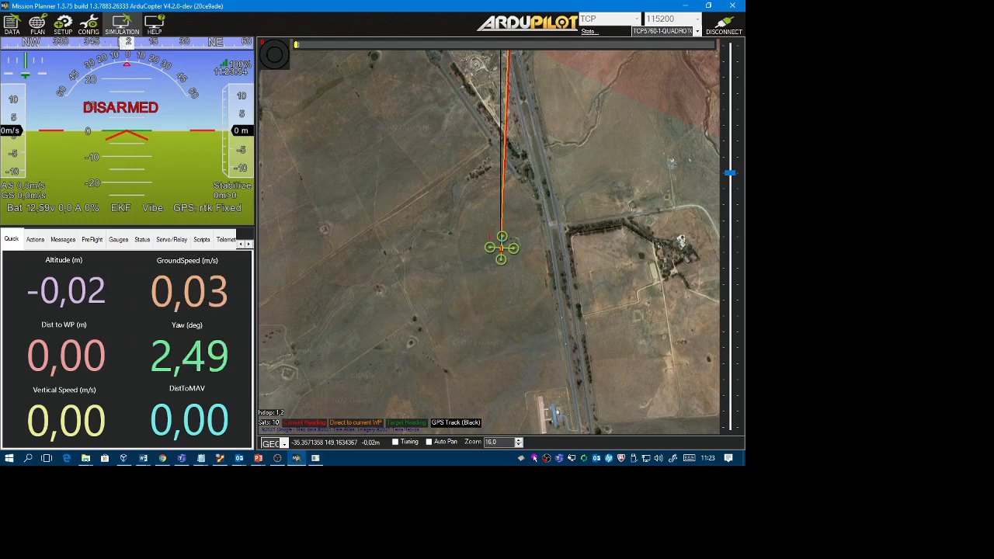
Start a flight plan with a Takeoff command at the home position, using a takeoff altitude of 10.
{"action": "left_click", "coordinate": [37, 26]}
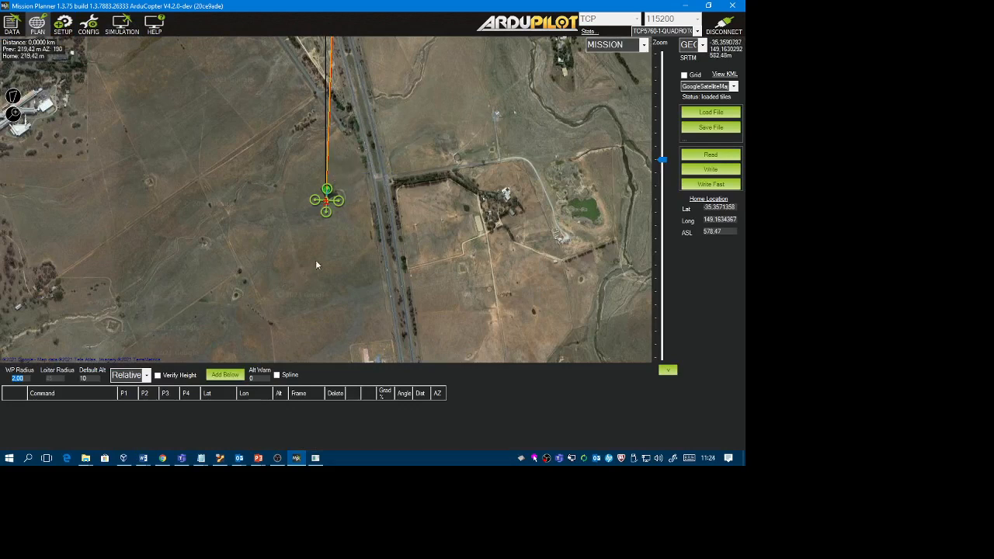
{"action": "mouse_move", "coordinate": [327, 204]}
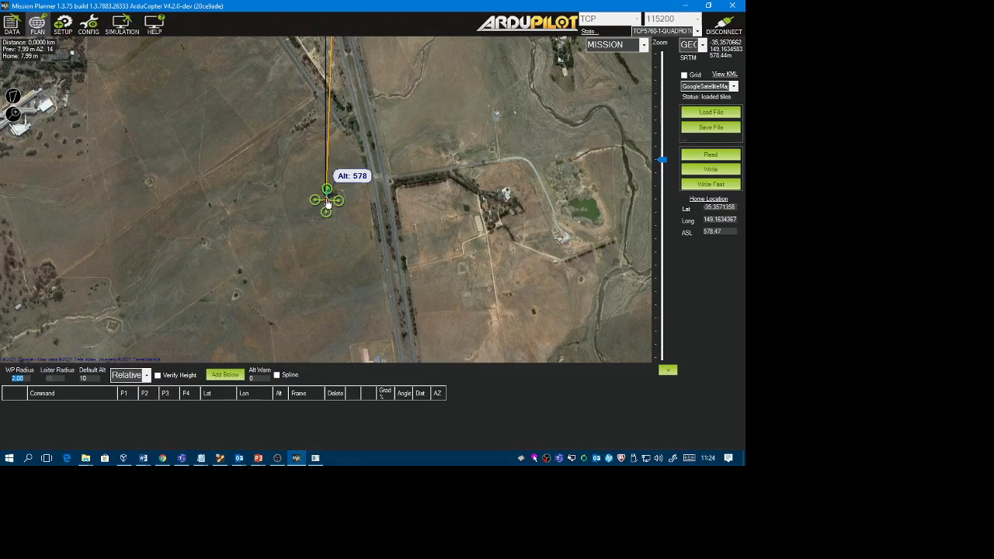
{"action": "right_click", "coordinate": [327, 204]}
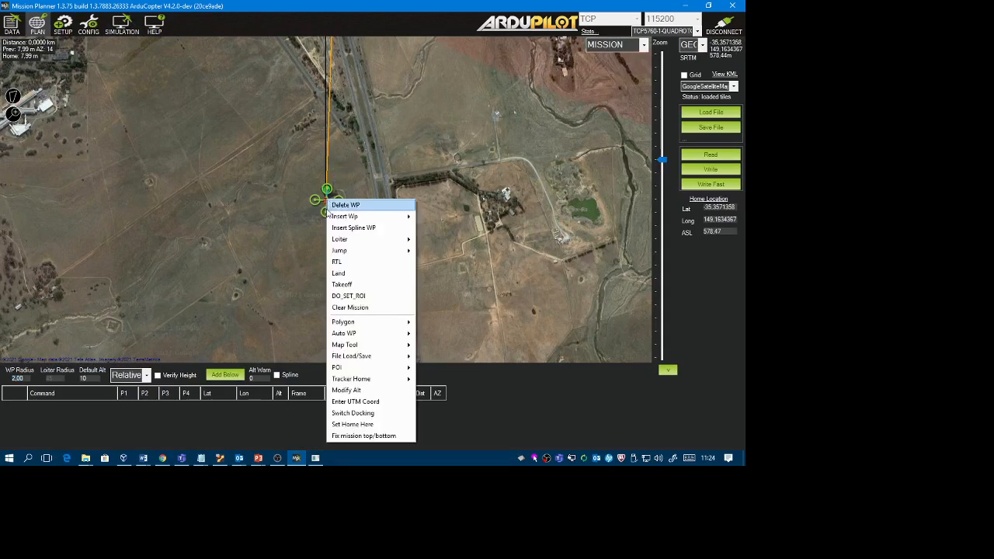
{"action": "left_click", "coordinate": [345, 285]}
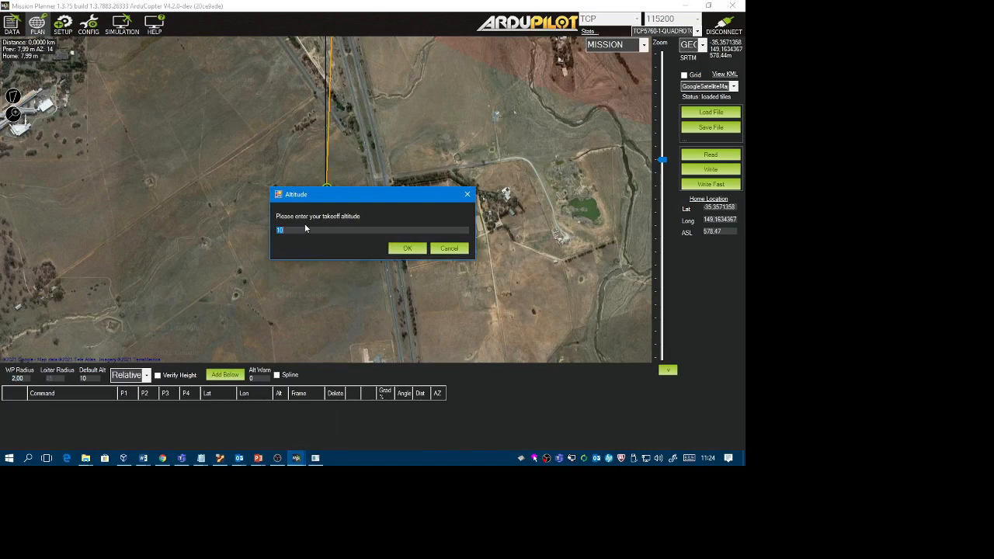
{"action": "left_click", "coordinate": [405, 249]}
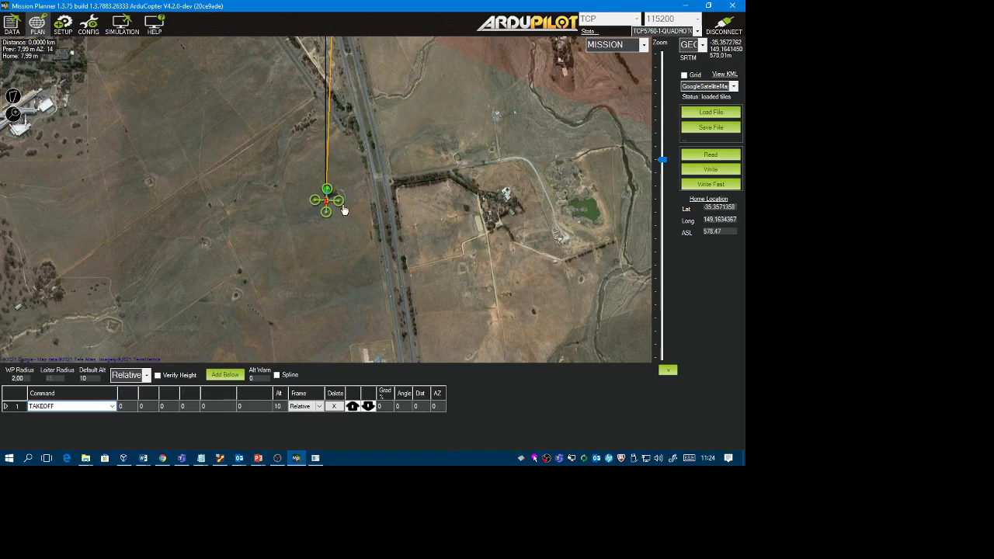
Place three waypoints west of home, one to the northwest, one due west and one to the southwest, to form a diamond.
{"action": "left_click", "coordinate": [287, 160]}
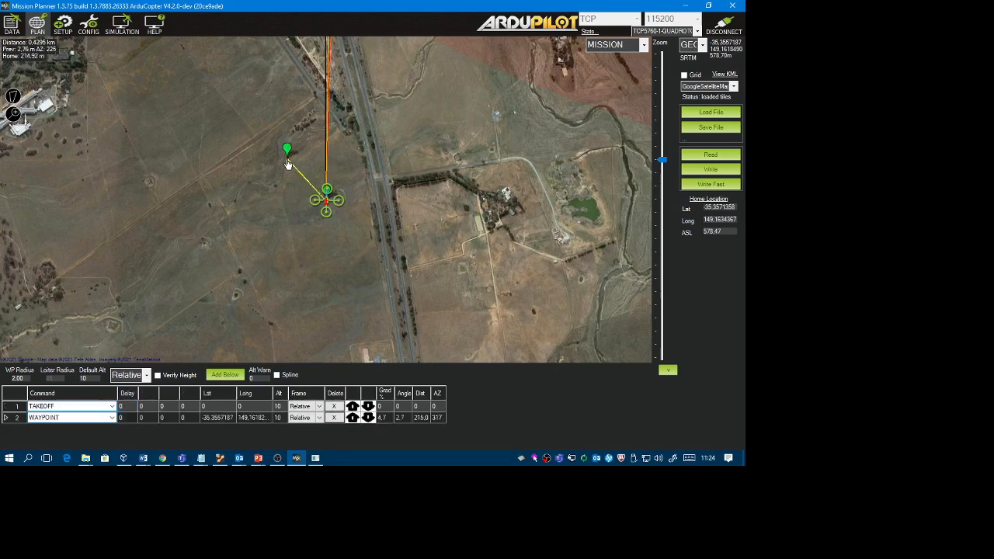
{"action": "left_click", "coordinate": [247, 210]}
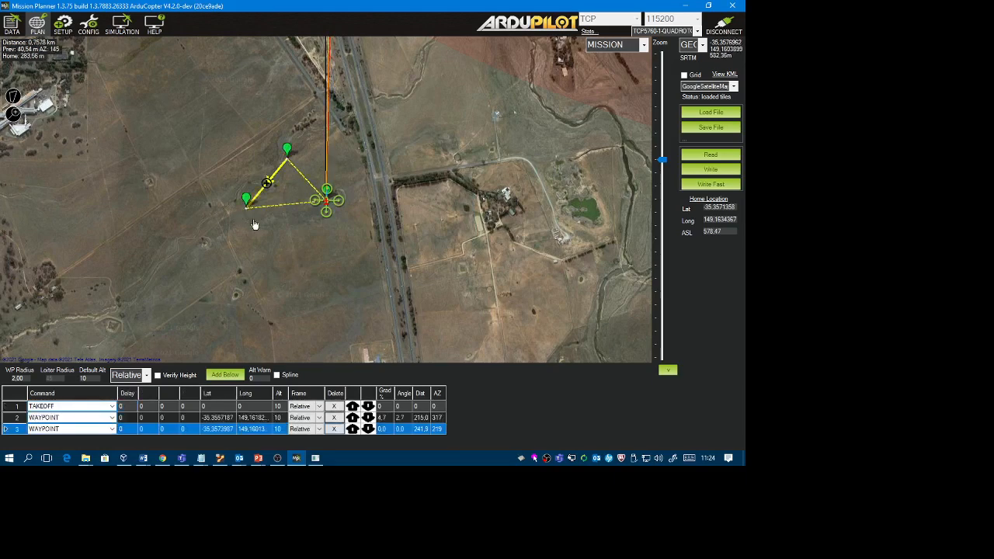
{"action": "left_click", "coordinate": [290, 247]}
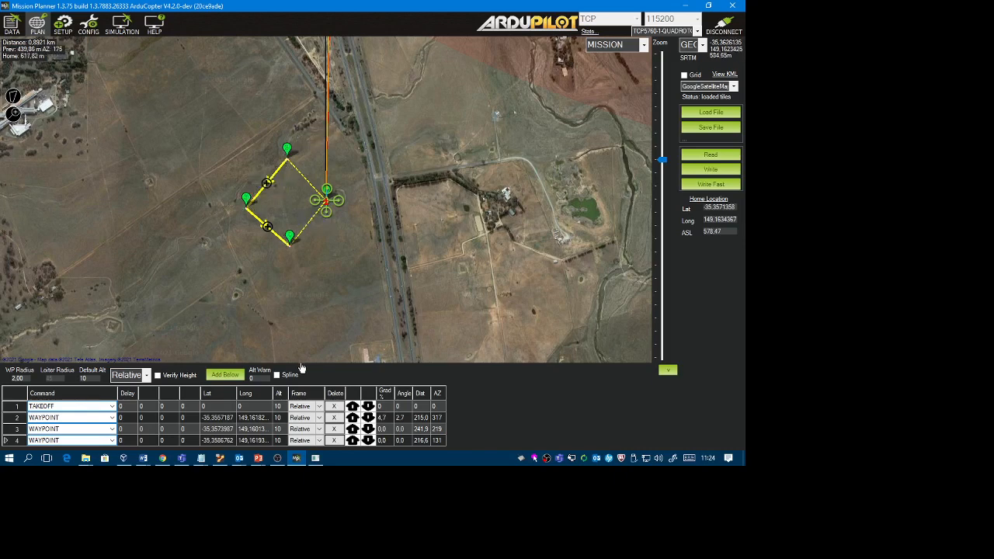
Enlarge the mission command list and add a RETURN_TO_LAUNCH command after the last waypoint.
{"action": "left_click_drag", "start_coordinate": [318, 364], "coordinate": [317, 298]}
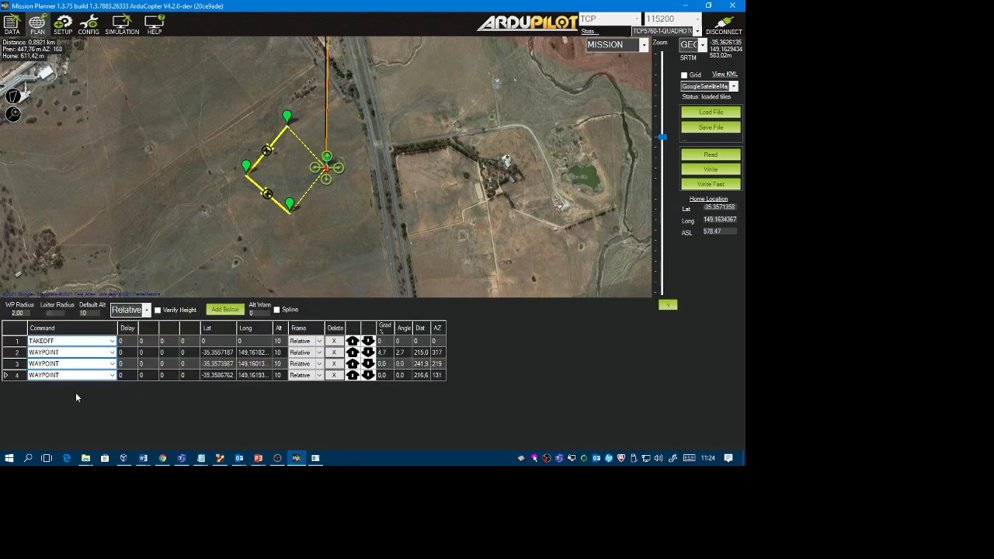
{"action": "left_click", "coordinate": [225, 310]}
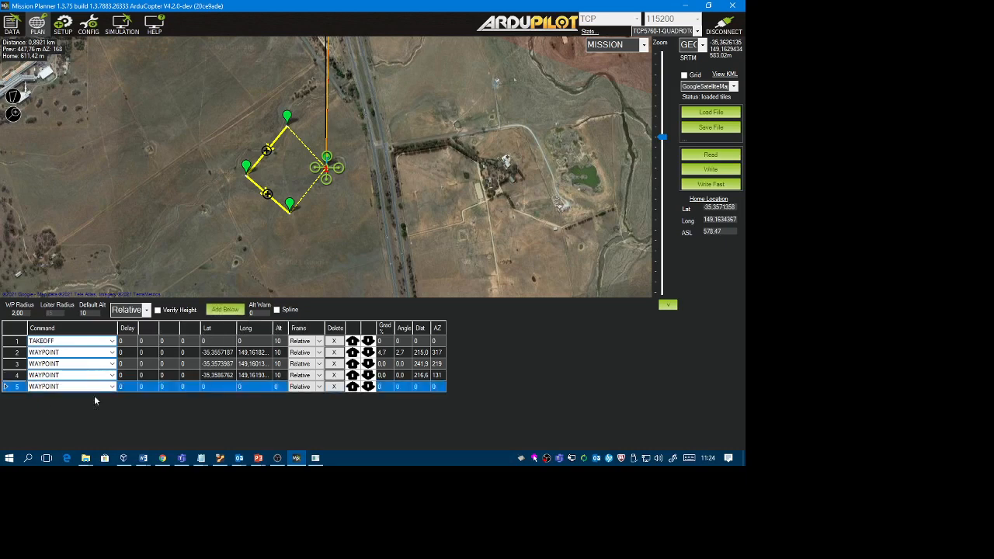
{"action": "left_click", "coordinate": [112, 387]}
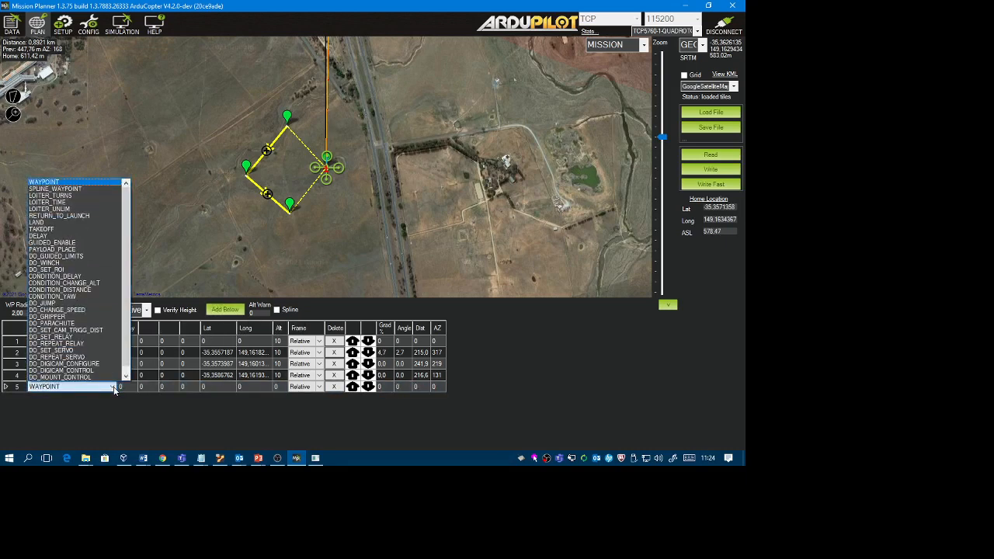
{"action": "left_click", "coordinate": [75, 216]}
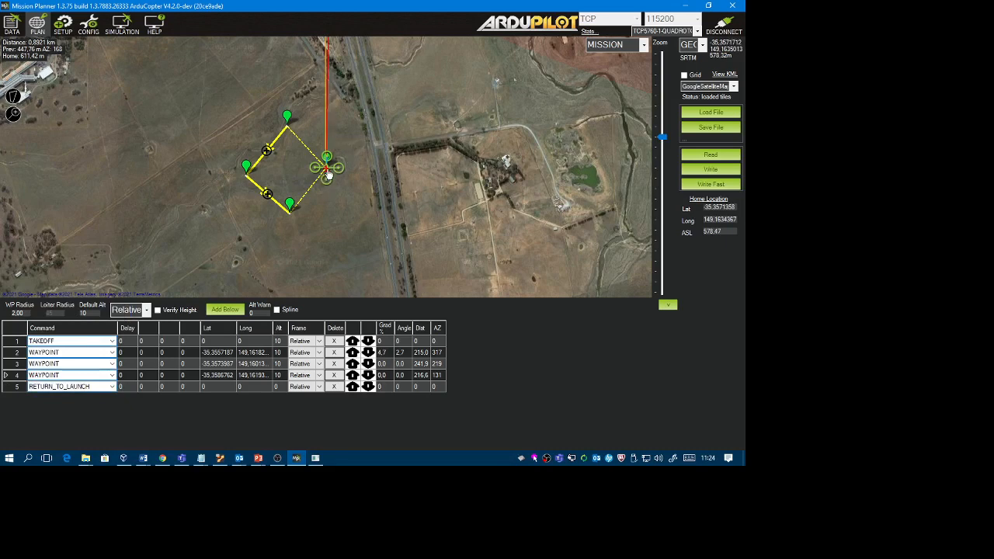
Set the altitude of the first waypoint (row 2) to 20 and of the second waypoint (row 3) to 15.
{"action": "mouse_move", "coordinate": [329, 176]}
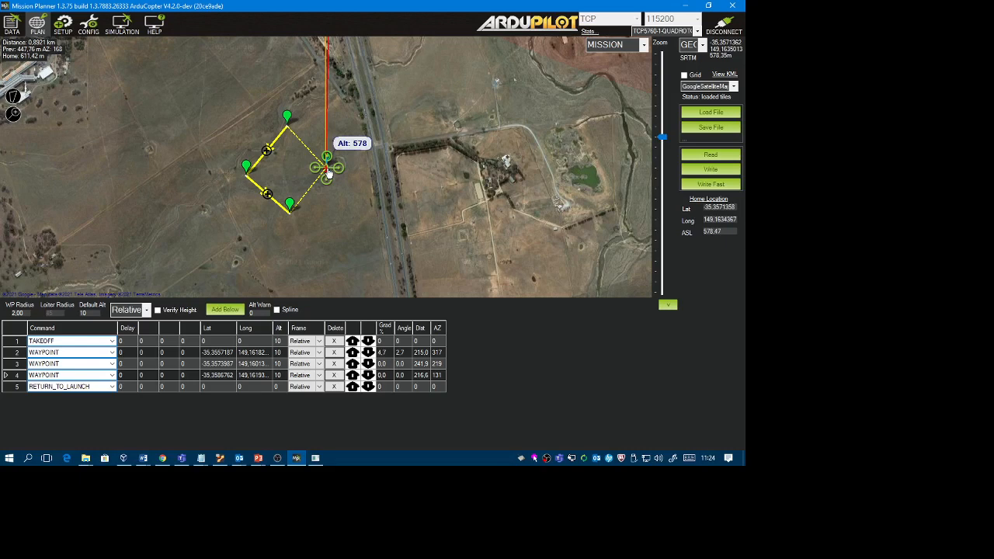
{"action": "mouse_move", "coordinate": [287, 120]}
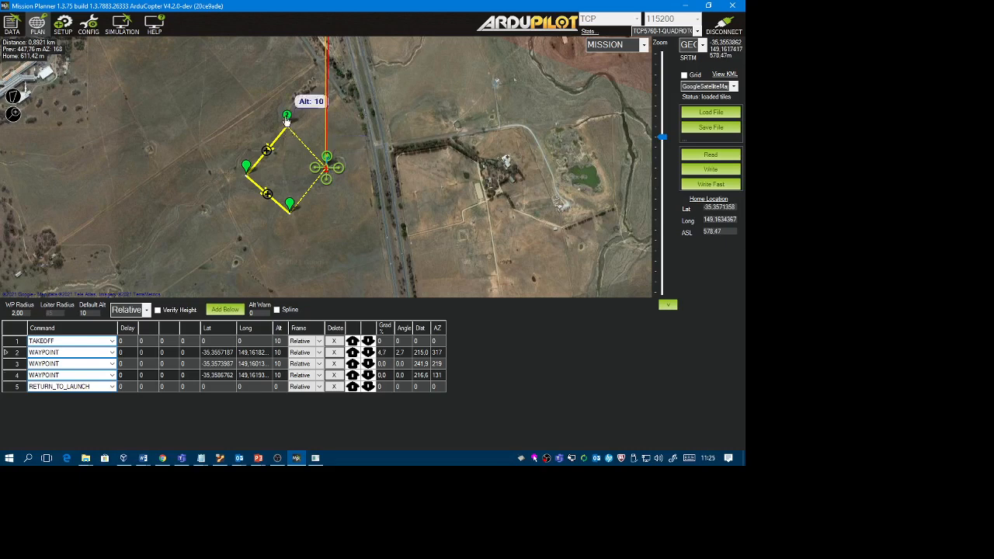
{"action": "mouse_move", "coordinate": [246, 173]}
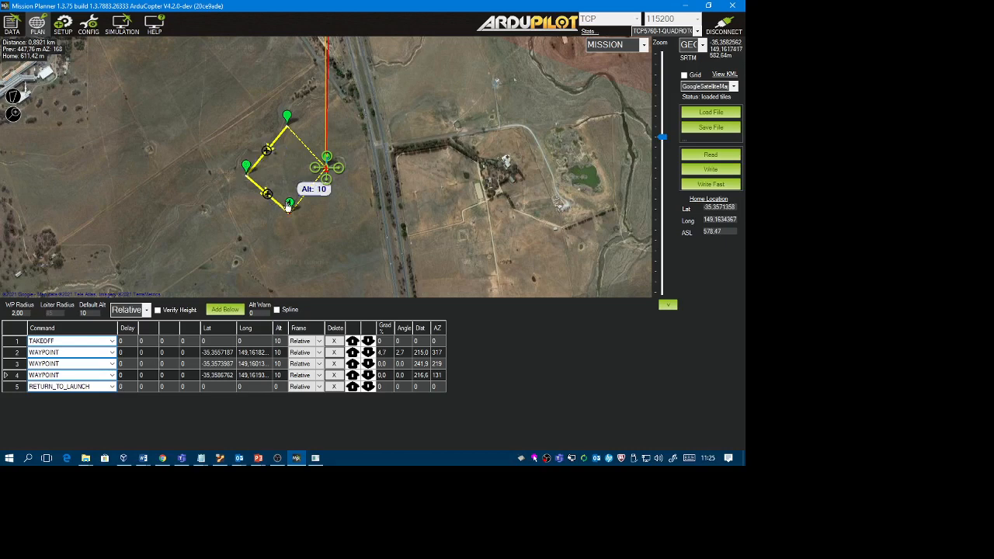
{"action": "left_click", "coordinate": [283, 356]}
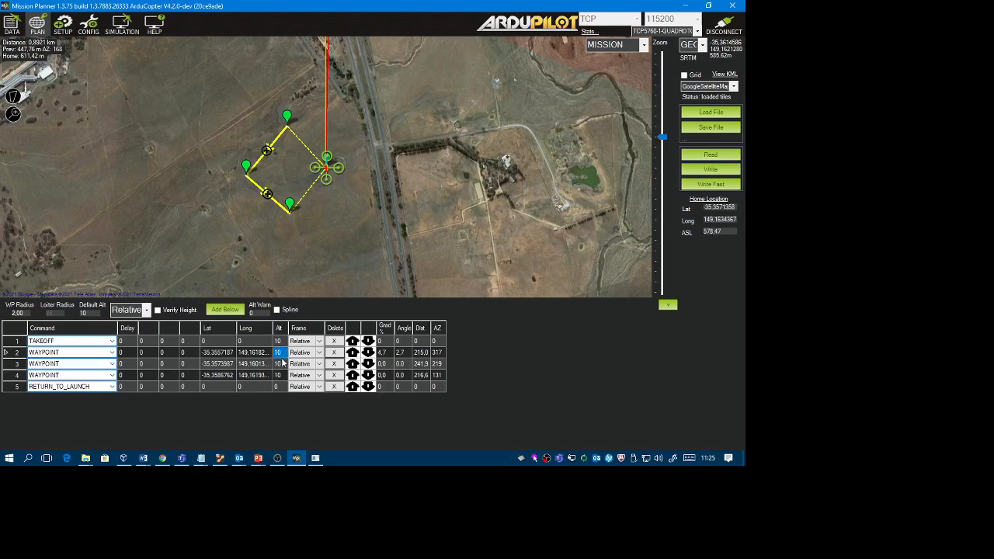
{"action": "type", "text": "20"}
{"action": "left_click", "coordinate": [283, 364]}
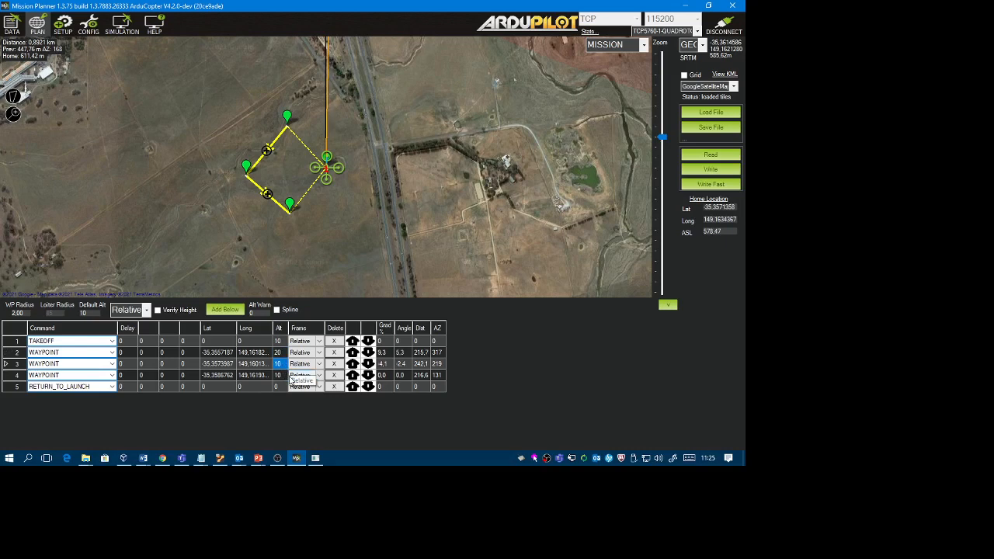
{"action": "type", "text": "15"}
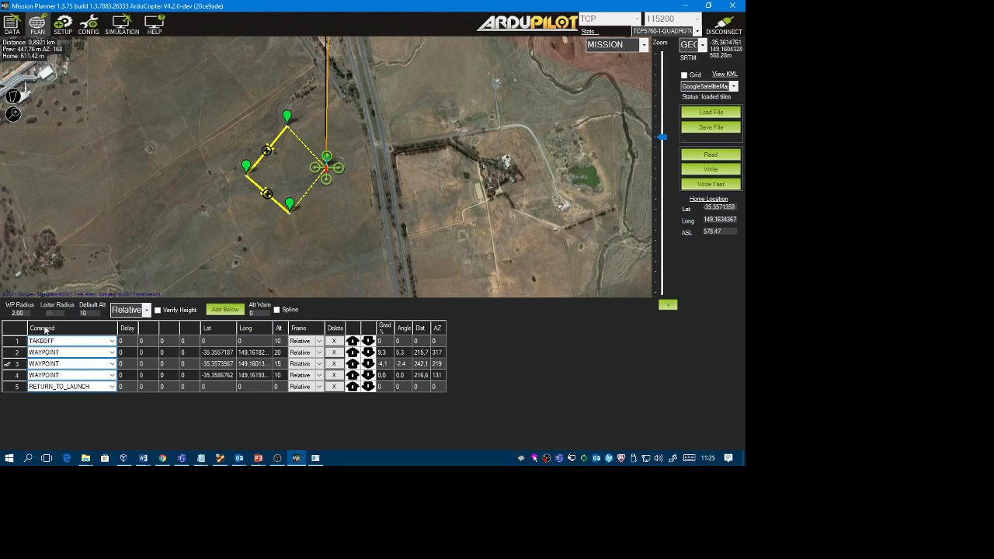
{"action": "left_click", "coordinate": [290, 203]}
Write the mission to the simulated copter and return to the flight data view.
{"action": "left_click", "coordinate": [703, 169]}
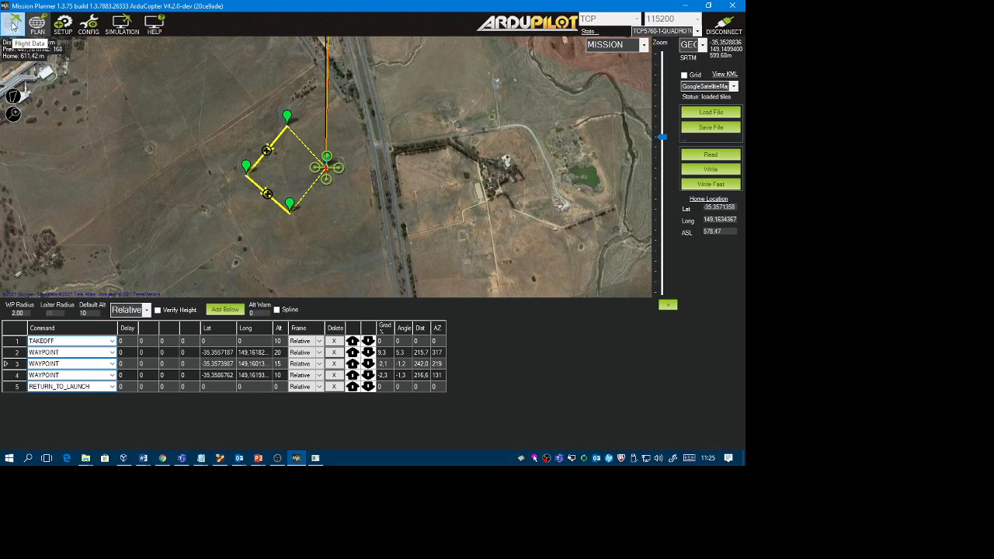
{"action": "left_click", "coordinate": [13, 27]}
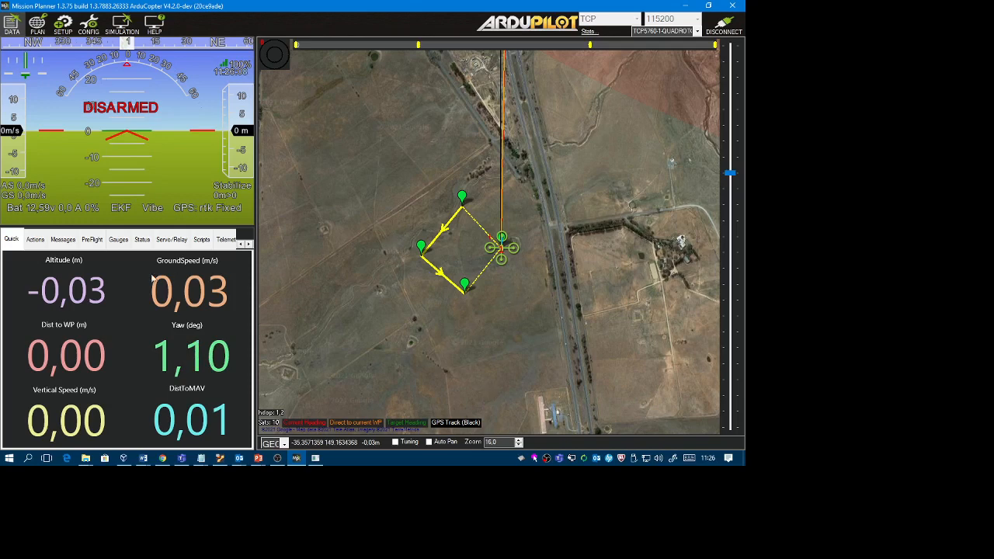
Arm the copter and execute the Mission_Start action to fly the planned mission.
{"action": "left_click", "coordinate": [36, 240]}
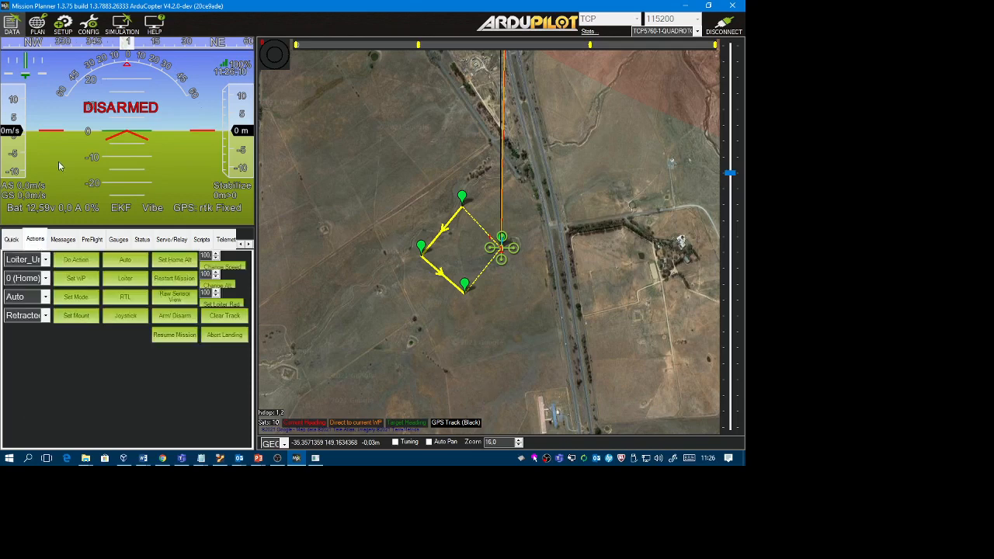
{"action": "left_click", "coordinate": [45, 260]}
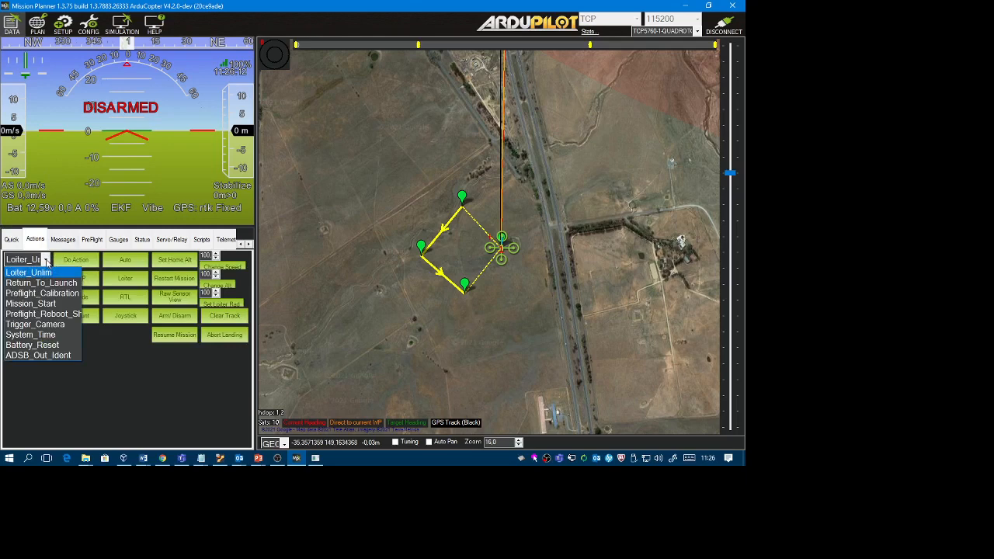
{"action": "key", "text": "Down"}
{"action": "key", "text": "Down"}
{"action": "key", "text": "Down"}
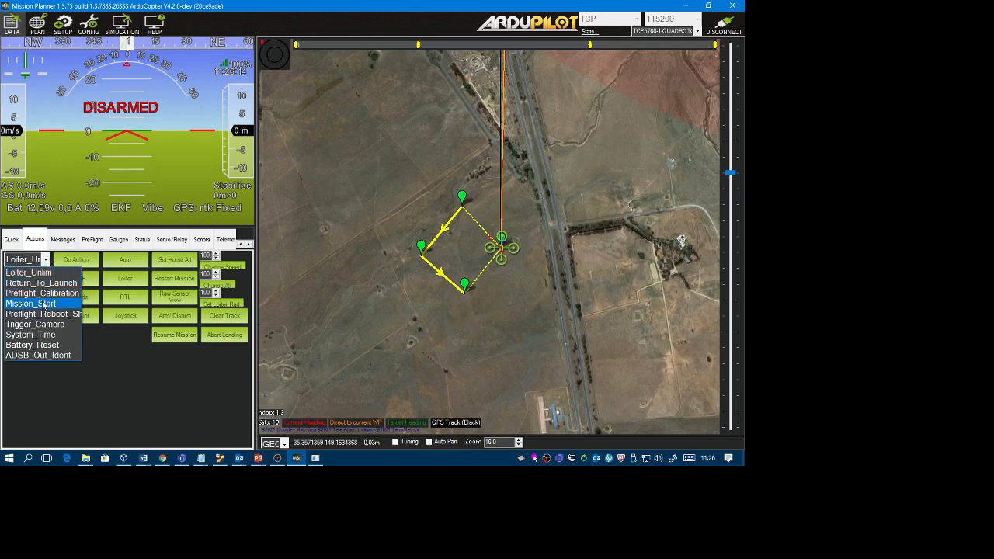
{"action": "key", "text": "Return"}
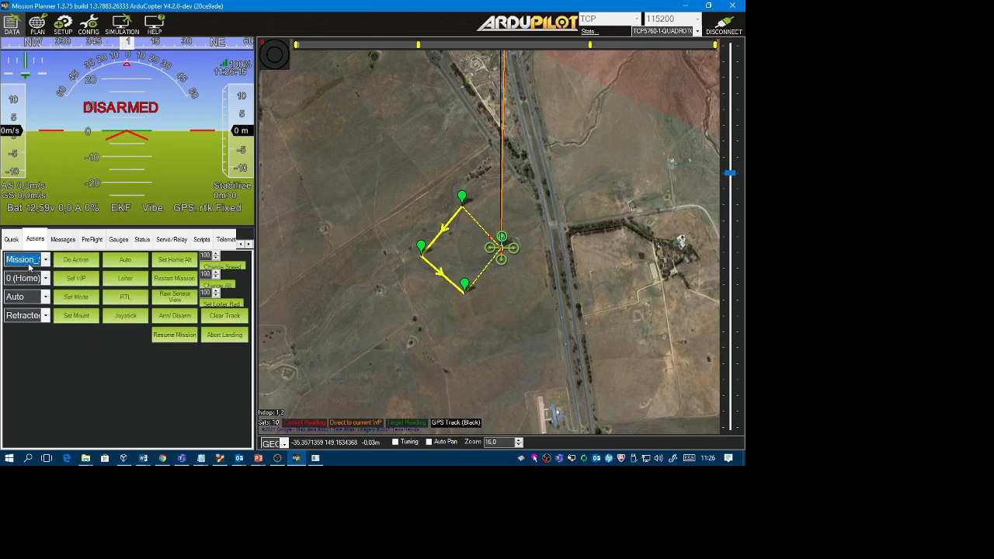
{"action": "left_click", "coordinate": [178, 317]}
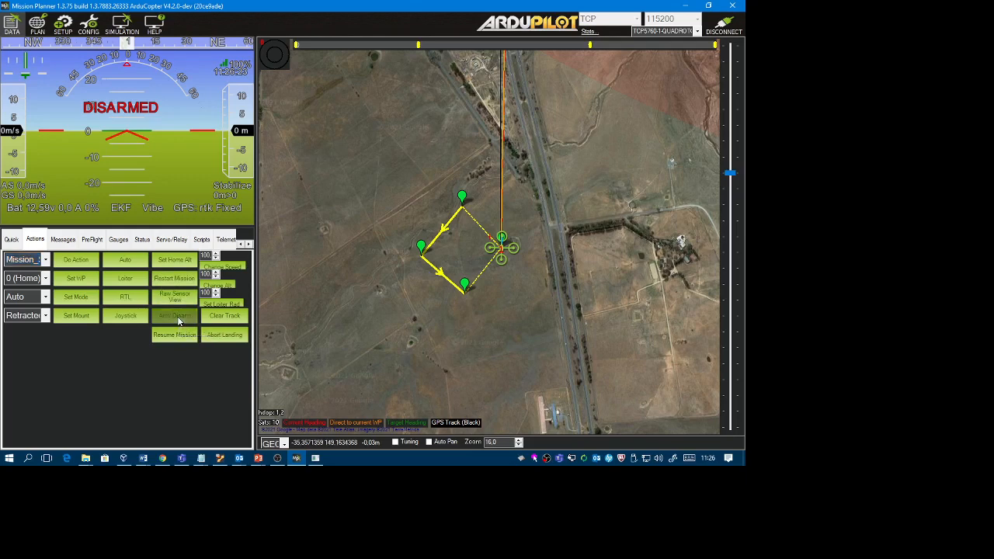
{"action": "left_click", "coordinate": [82, 264]}
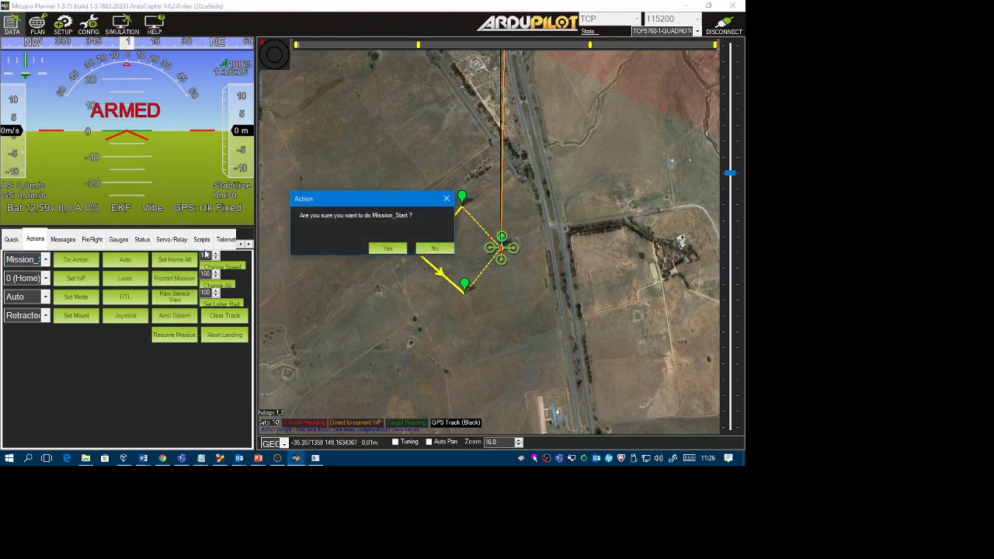
{"action": "left_click", "coordinate": [399, 248]}
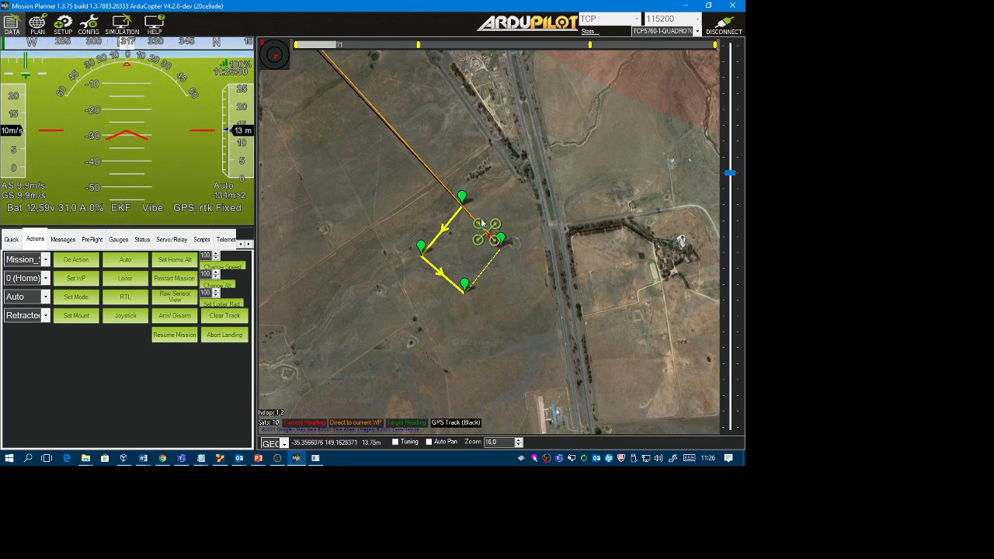
{"action": "mouse_move", "coordinate": [464, 204]}
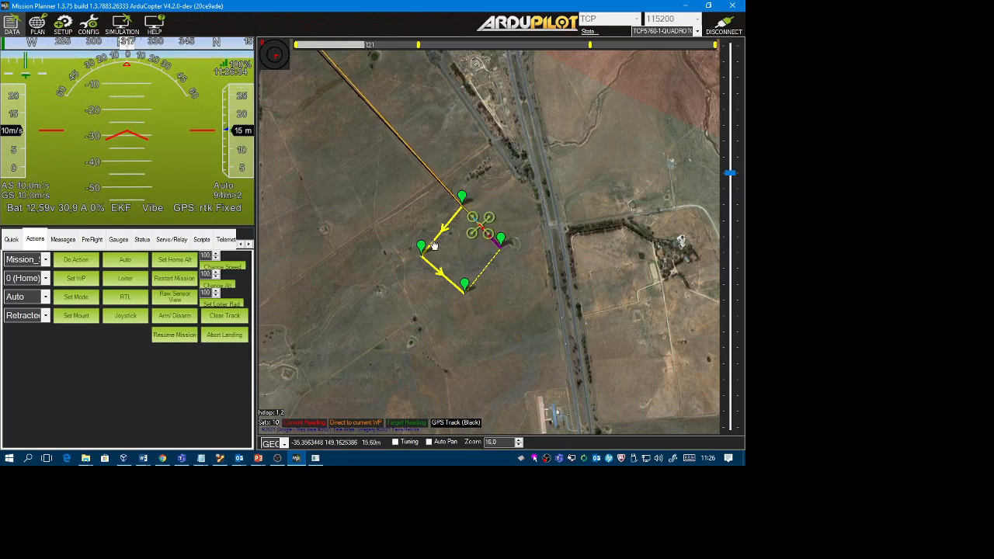
Show the live tuning graph and remove pitch and yaw, leaving roll target, altitude and ground speed plotted.
{"action": "mouse_move", "coordinate": [423, 256]}
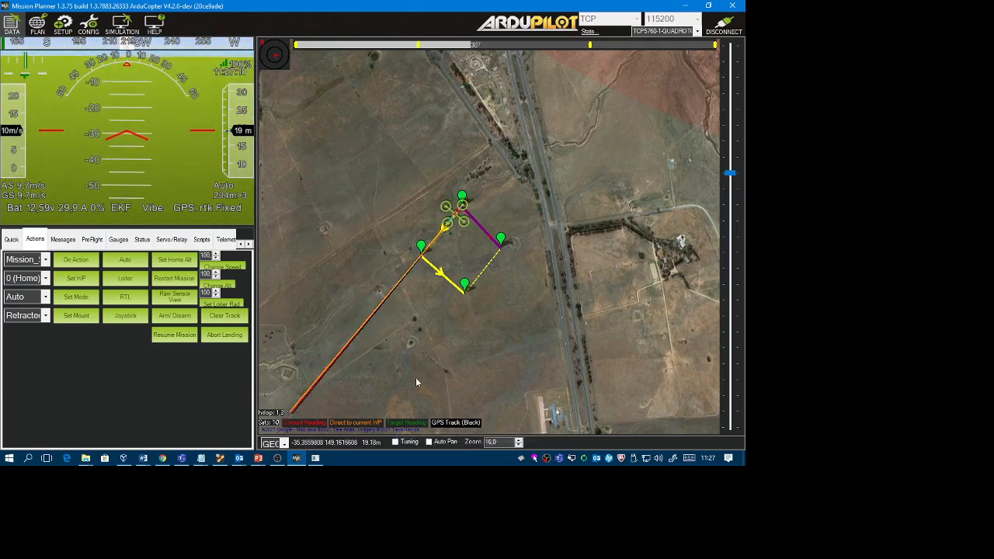
{"action": "left_click", "coordinate": [395, 442]}
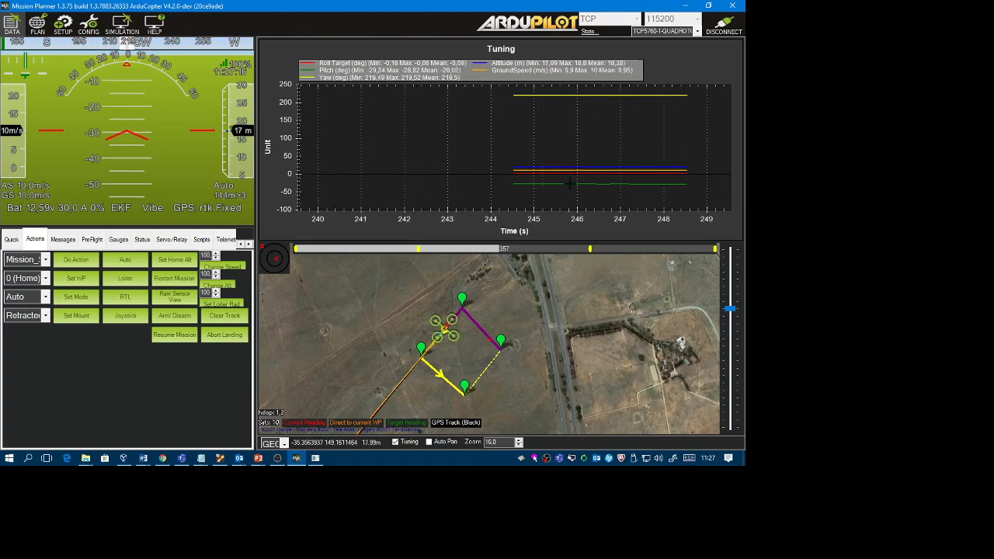
{"action": "double_click", "coordinate": [498, 49]}
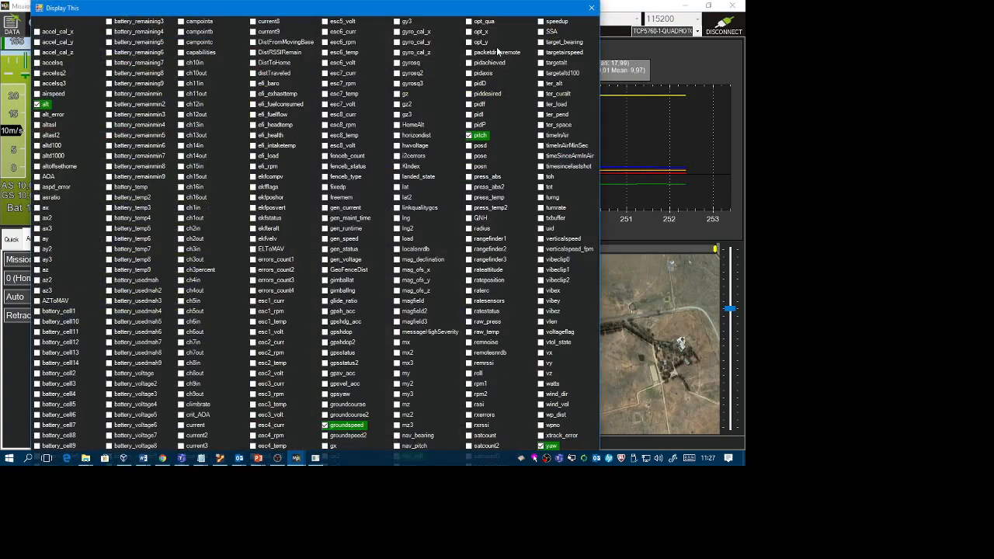
{"action": "left_click", "coordinate": [470, 137]}
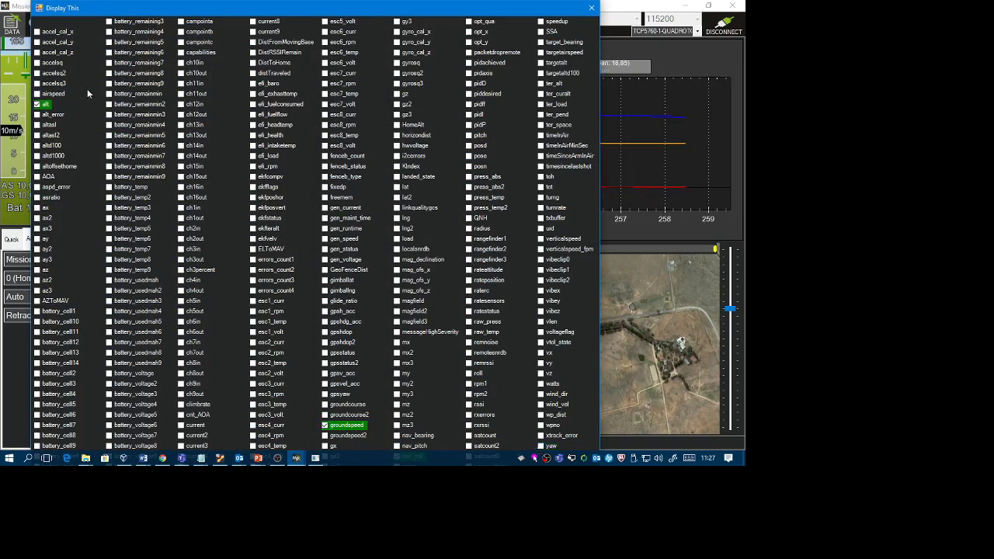
{"action": "left_click", "coordinate": [595, 8]}
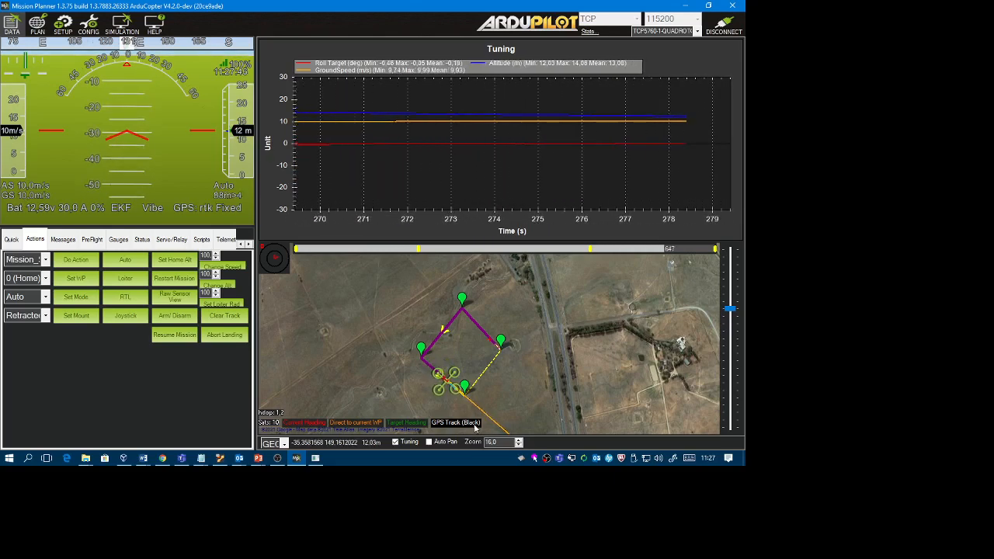
Hide the tuning graph once the flight ends, and restart Mission Planner.
{"action": "mouse_move", "coordinate": [468, 391]}
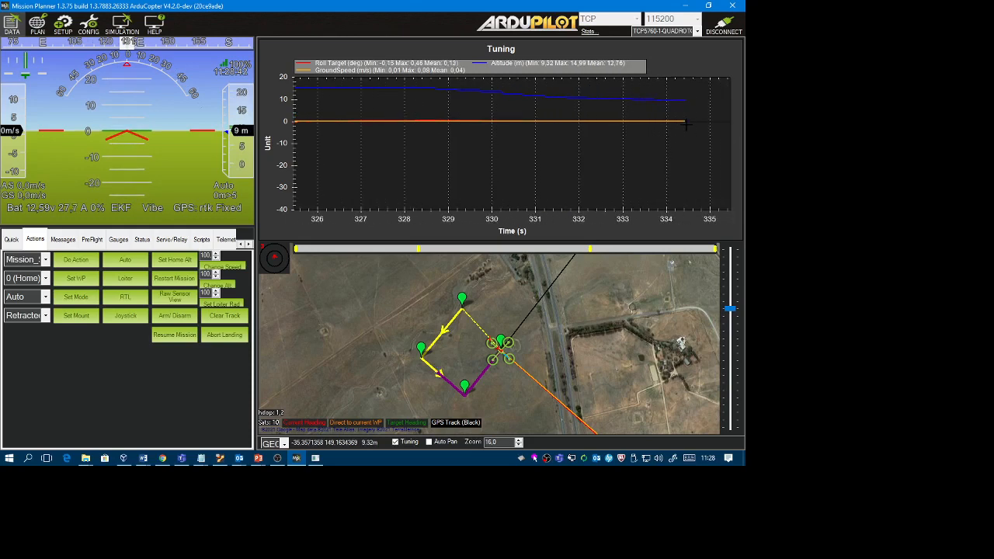
{"action": "left_click", "coordinate": [396, 442]}
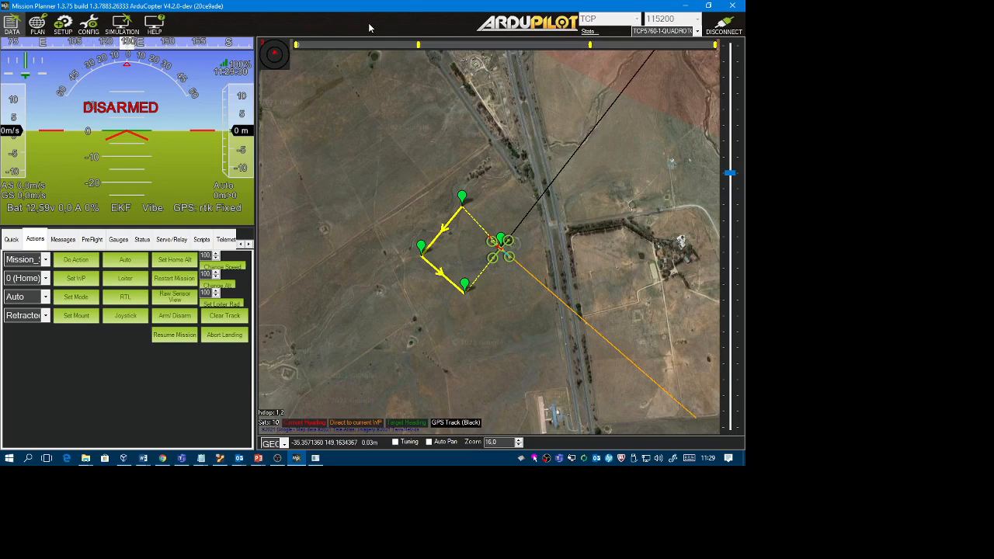
{"action": "left_click", "coordinate": [734, 6]}
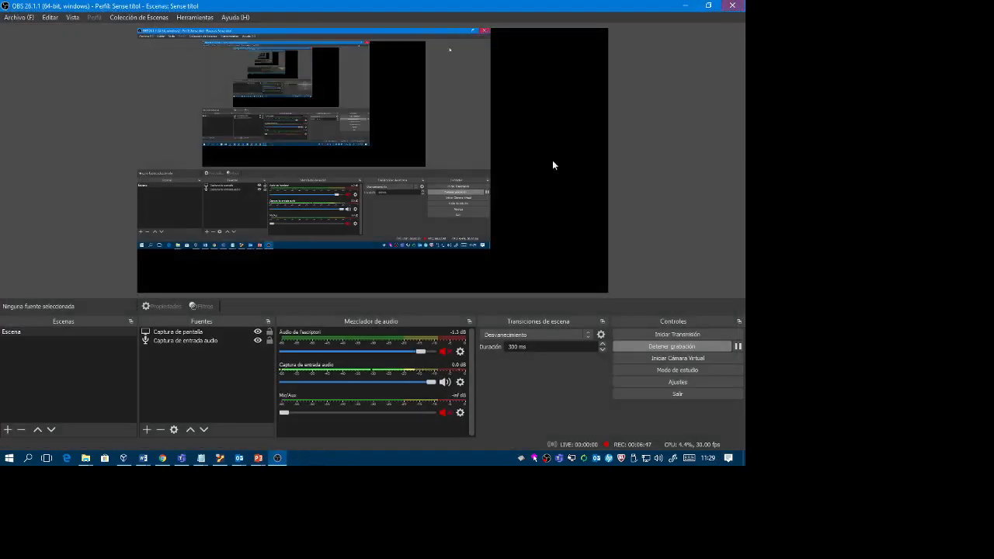
{"action": "left_click", "coordinate": [9, 458]}
{"action": "scroll", "coordinate": [68, 334], "scroll_direction": "down", "scroll_amount": 2}
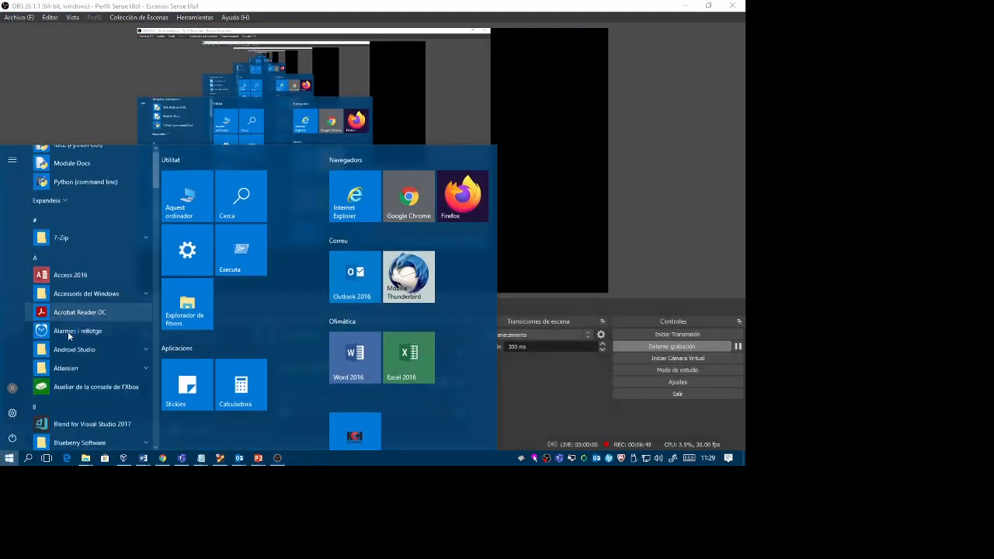
{"action": "scroll", "coordinate": [68, 334], "scroll_direction": "down", "scroll_amount": 6}
{"action": "scroll", "coordinate": [68, 336], "scroll_direction": "down", "scroll_amount": 3}
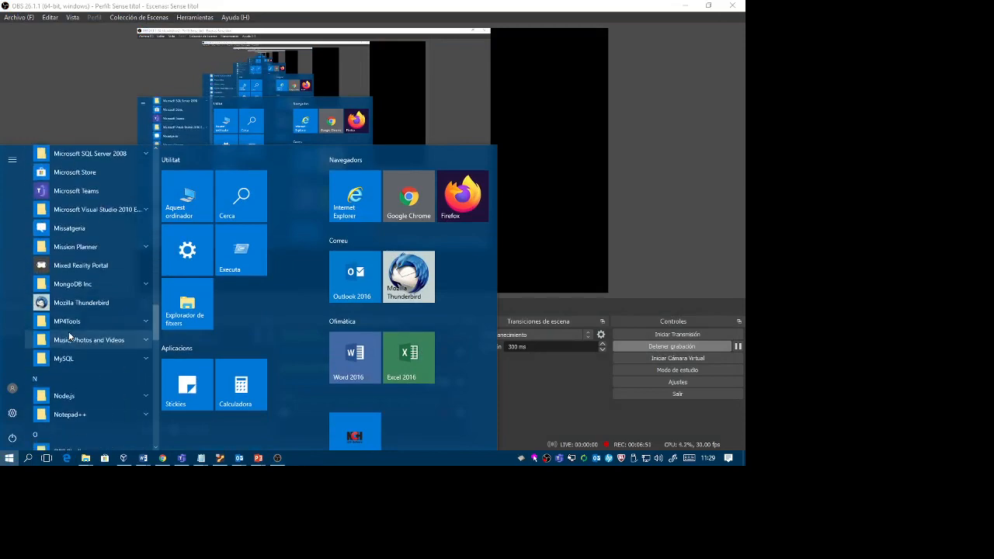
{"action": "left_click", "coordinate": [76, 247]}
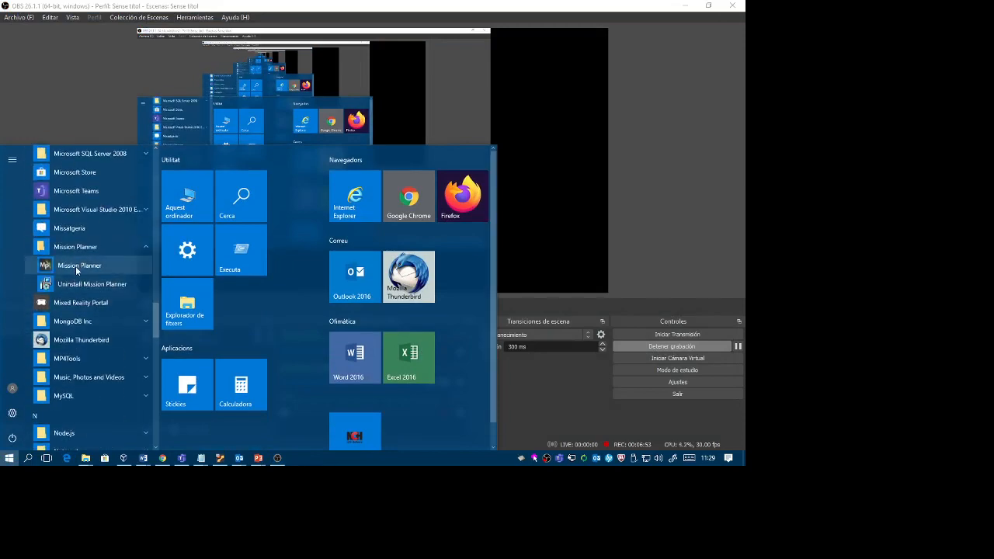
{"action": "left_click", "coordinate": [76, 265]}
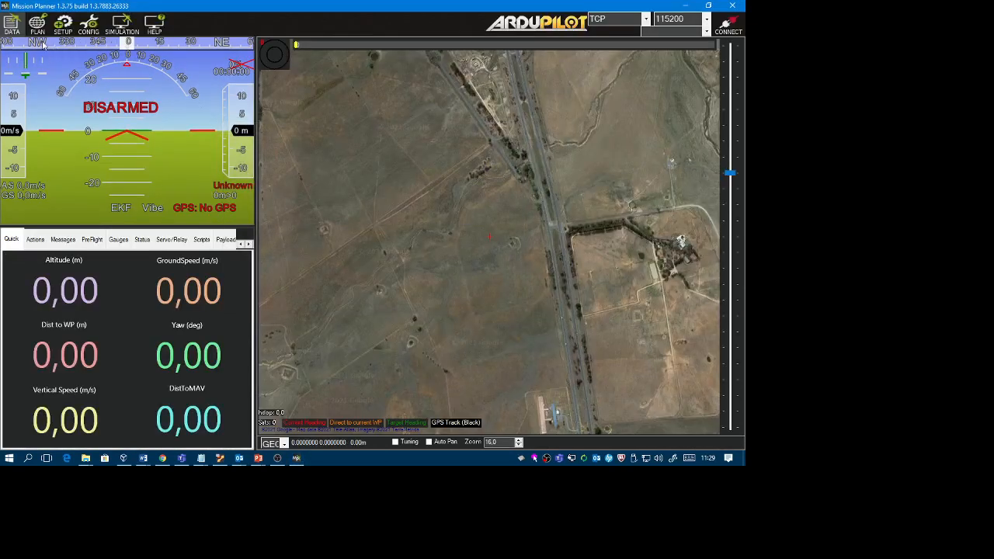
{"action": "left_click", "coordinate": [247, 245]}
{"action": "left_click", "coordinate": [247, 244]}
{"action": "left_click", "coordinate": [226, 242]}
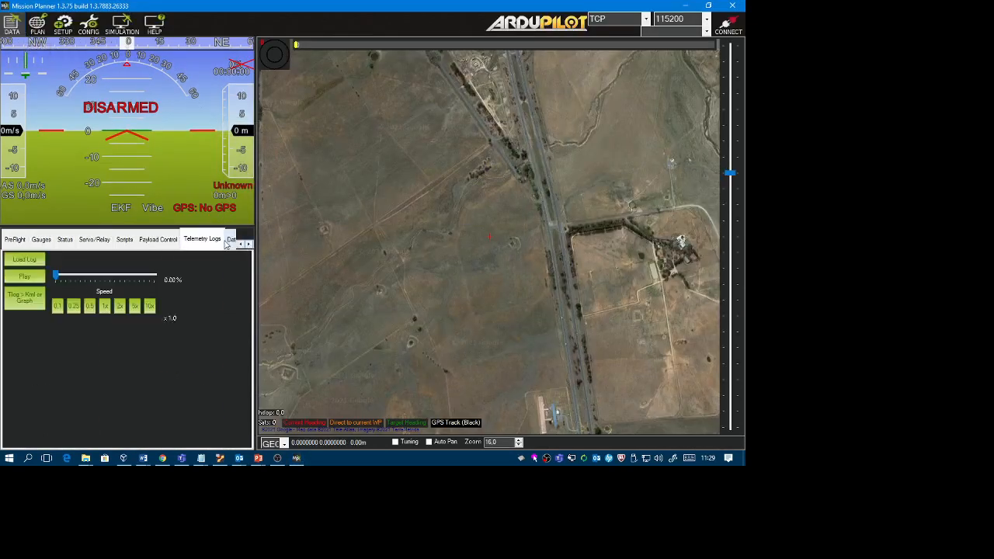
{"action": "left_click", "coordinate": [24, 263]}
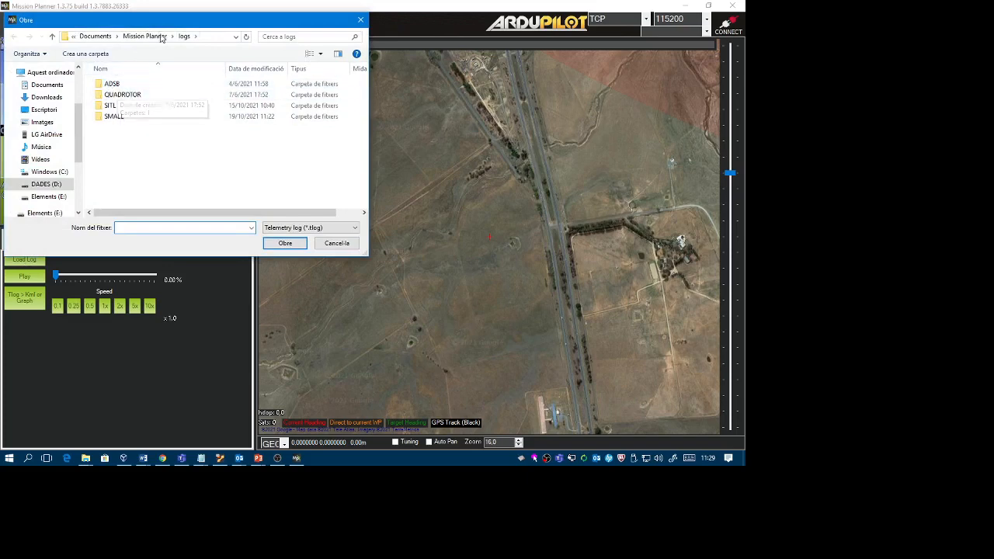
{"action": "double_click", "coordinate": [110, 106]}
{"action": "double_click", "coordinate": [122, 87]}
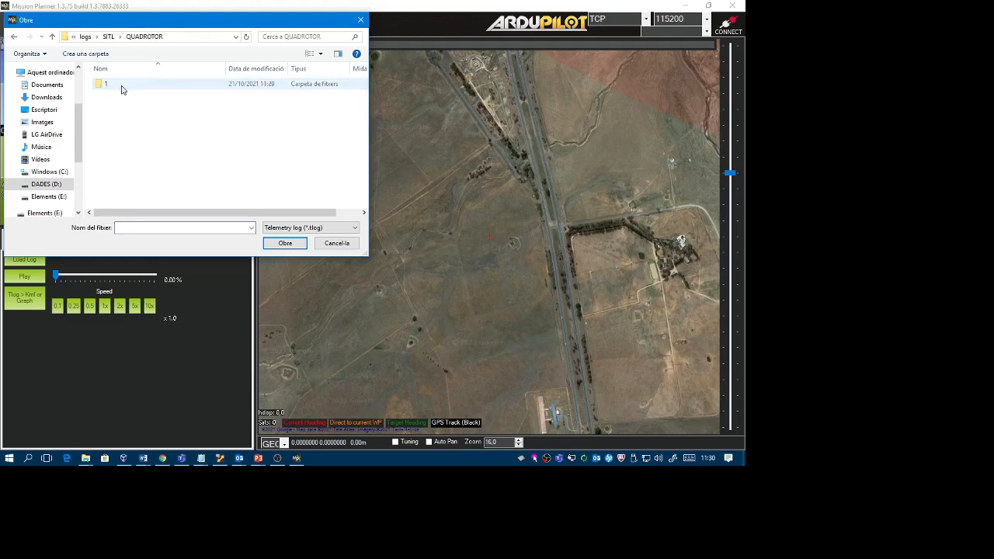
{"action": "double_click", "coordinate": [122, 87]}
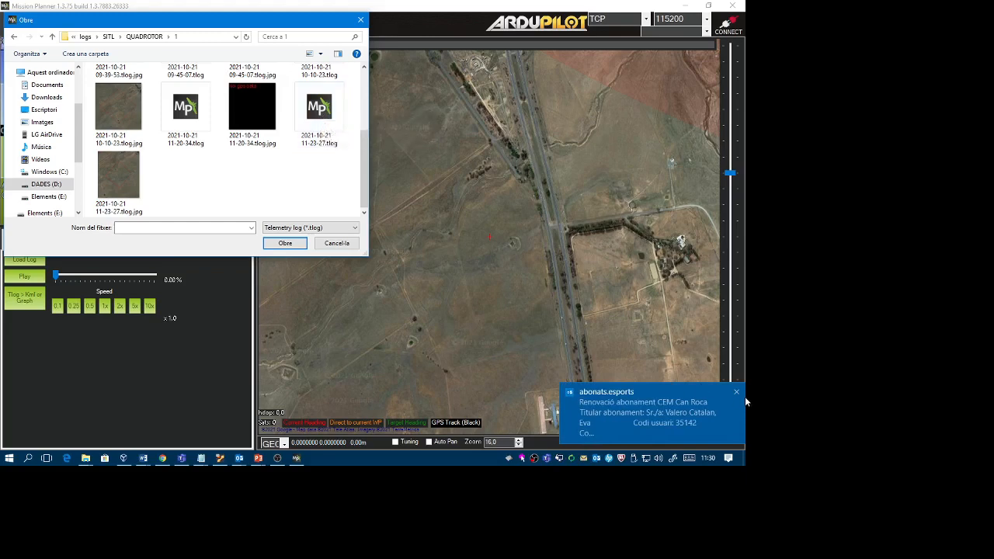
{"action": "left_click", "coordinate": [737, 394]}
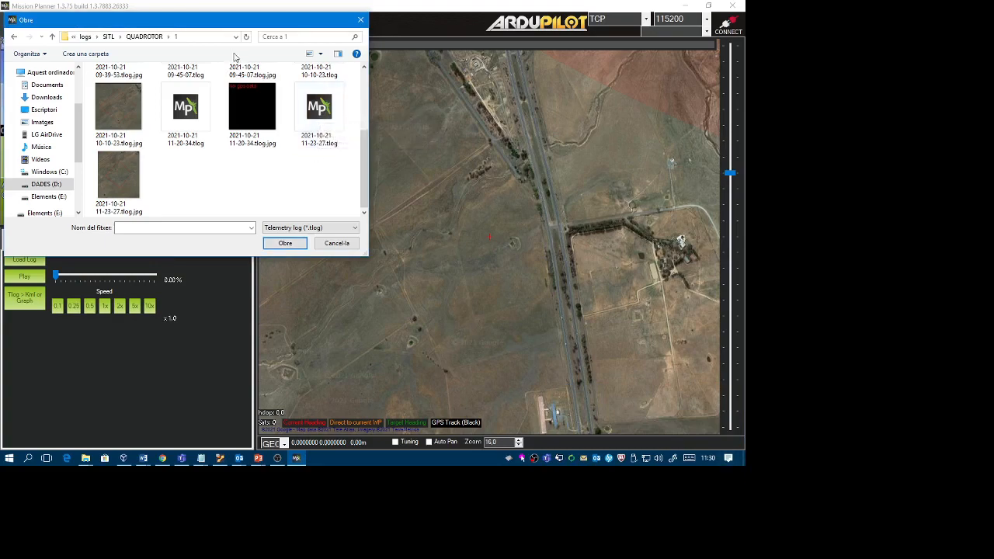
{"action": "left_click", "coordinate": [338, 132]}
{"action": "left_click", "coordinate": [285, 243]}
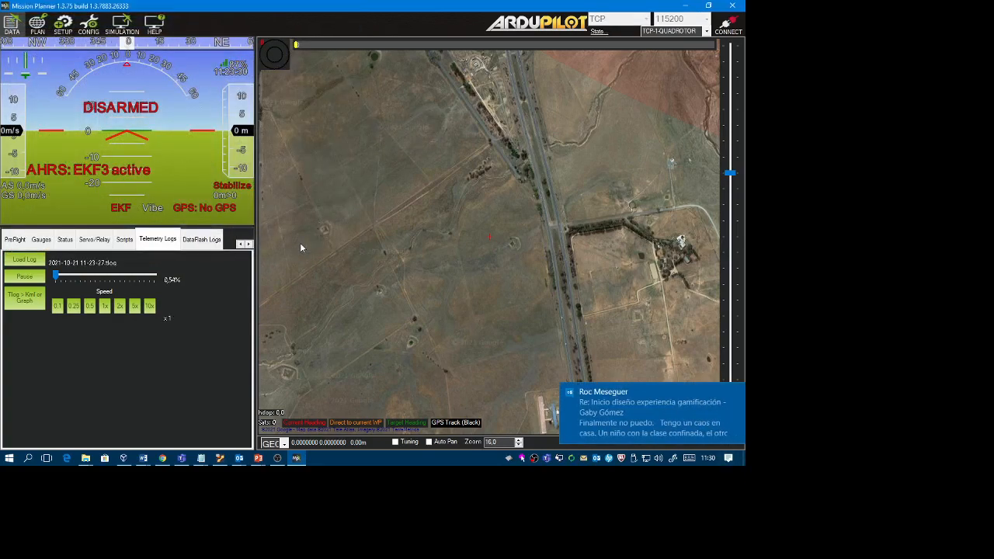
Replay the loaded telemetry log at 10x speed.
{"action": "left_click", "coordinate": [737, 394]}
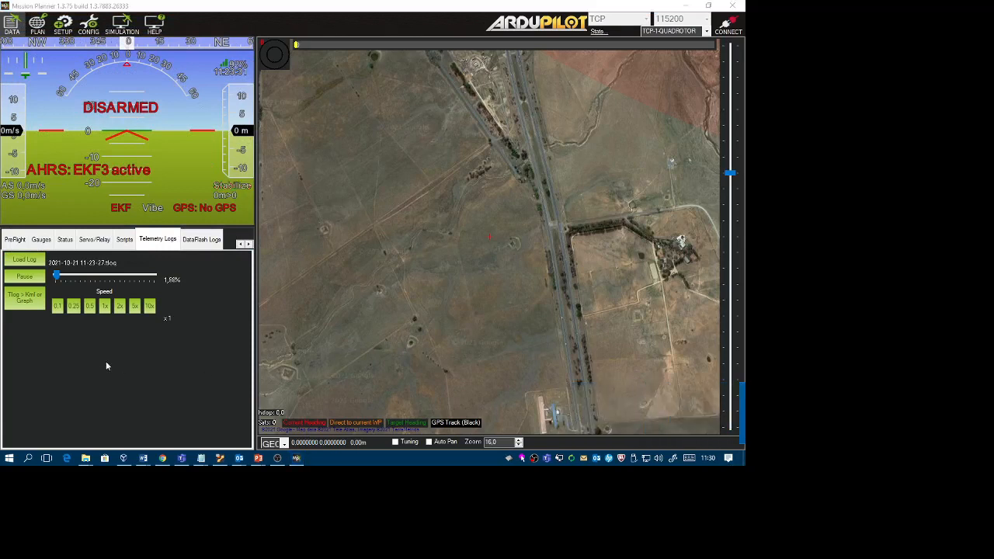
{"action": "left_click", "coordinate": [25, 280]}
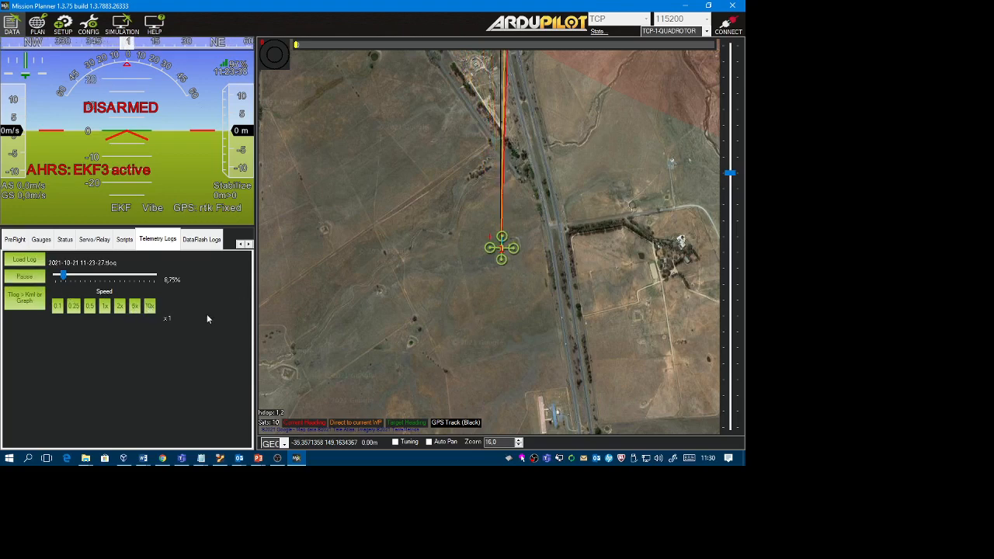
{"action": "left_click", "coordinate": [150, 308]}
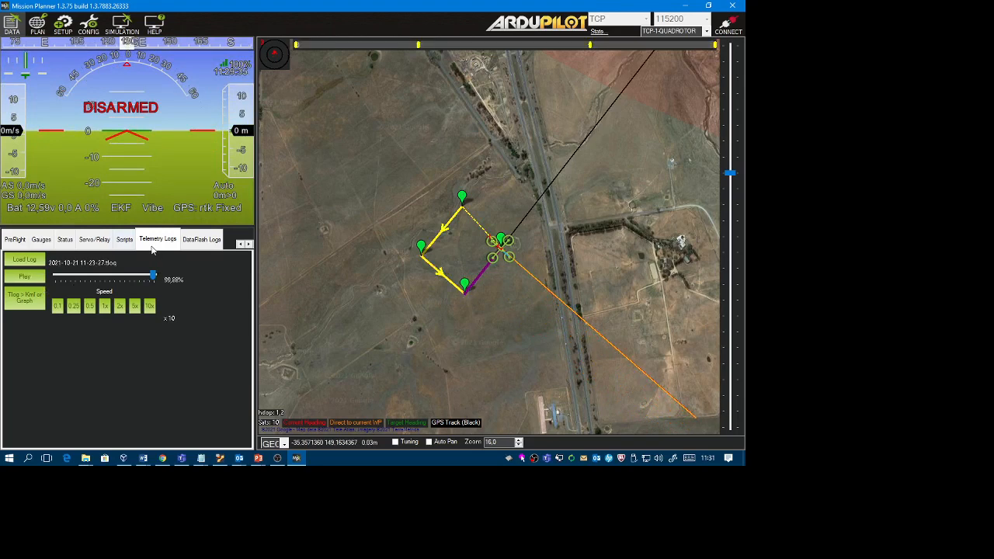
{"action": "left_click", "coordinate": [26, 298]}
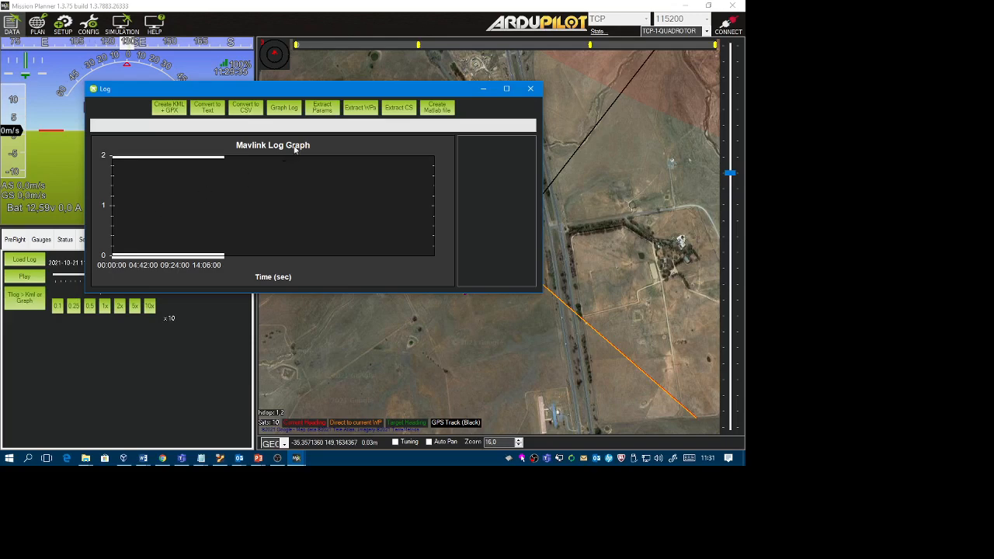
{"action": "left_click", "coordinate": [285, 108]}
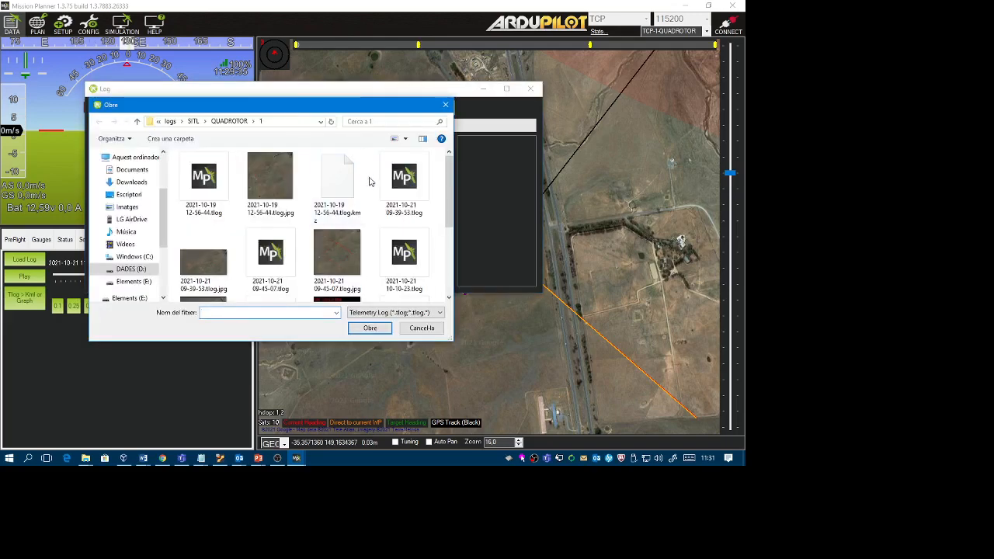
{"action": "scroll", "coordinate": [372, 185], "scroll_direction": "down", "scroll_amount": 2}
{"action": "left_click", "coordinate": [404, 193]}
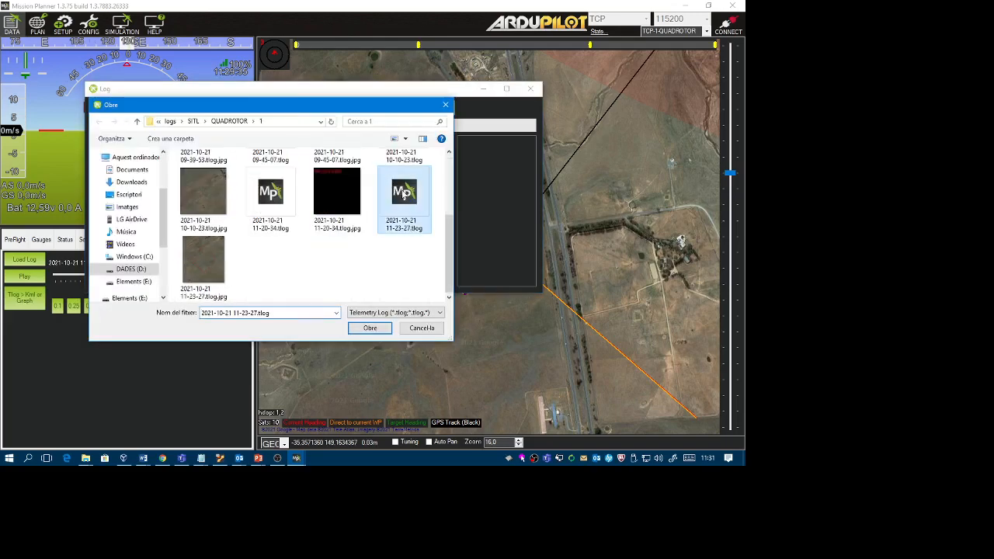
{"action": "left_click", "coordinate": [371, 329]}
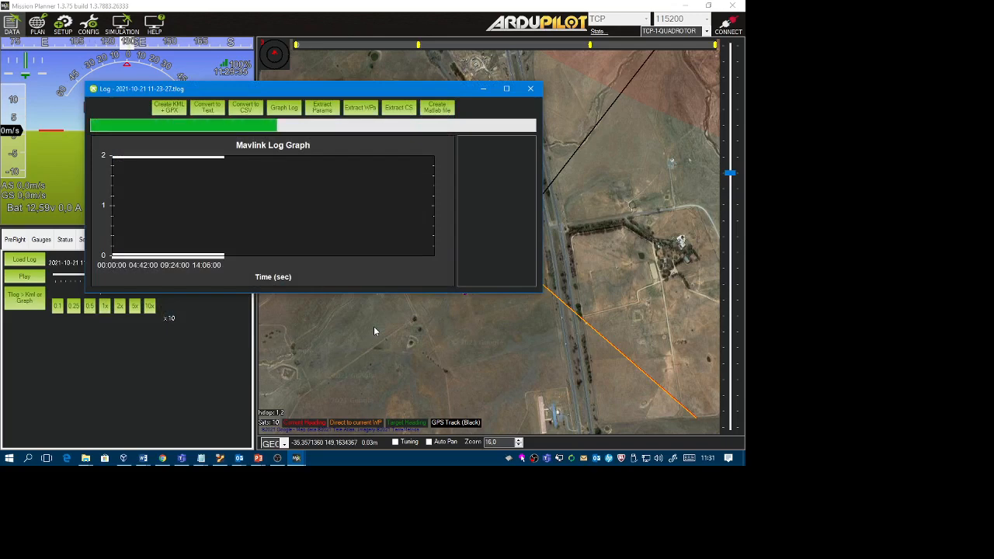
{"action": "left_click", "coordinate": [507, 89]}
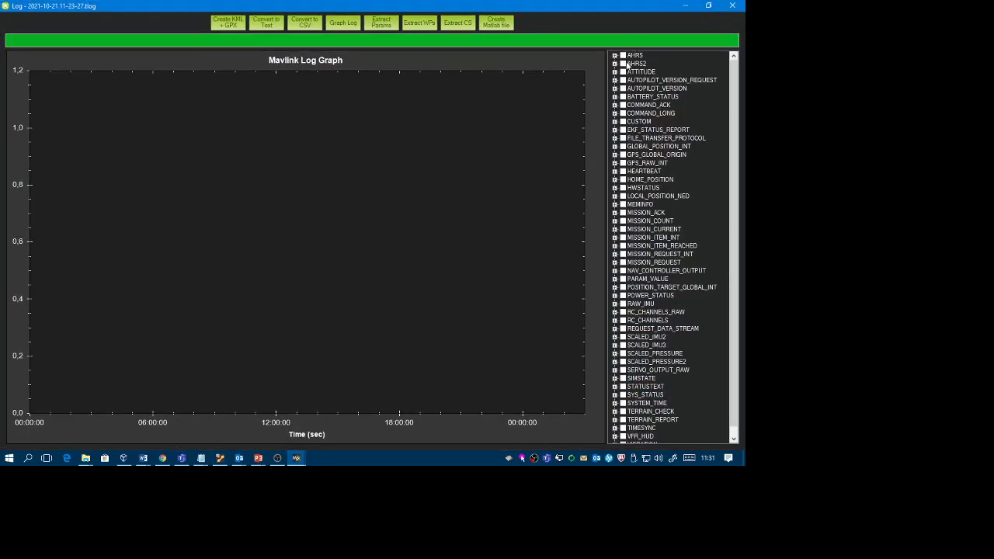
Plot the AHRS2 altitude together with the ATTITUDE roll and rollspeed in the log graph.
{"action": "left_click", "coordinate": [614, 71]}
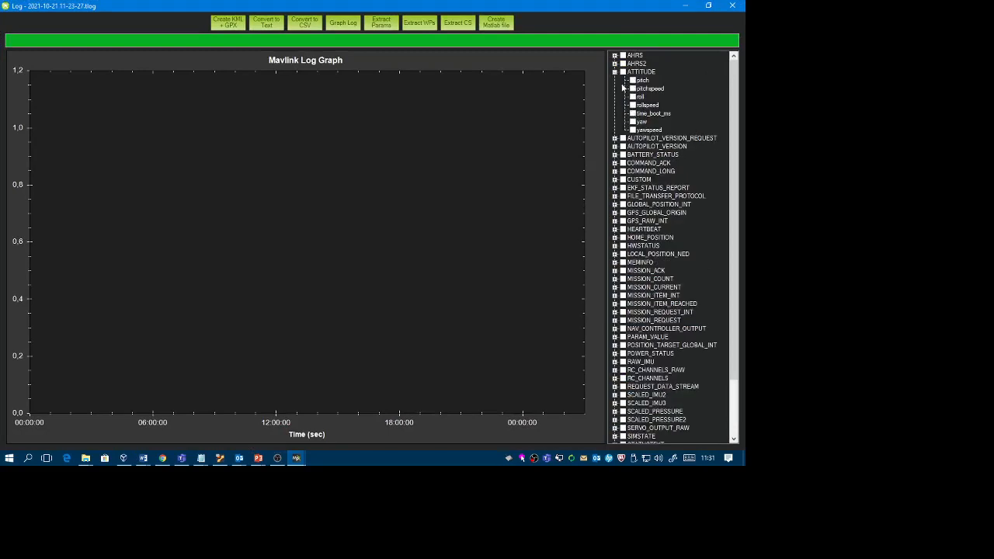
{"action": "left_click", "coordinate": [615, 63]}
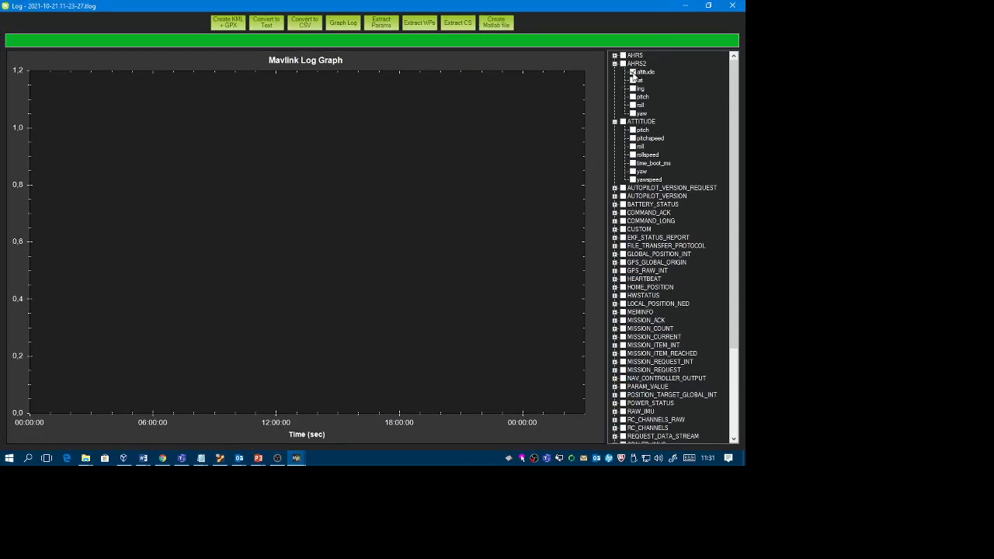
{"action": "left_click", "coordinate": [633, 147]}
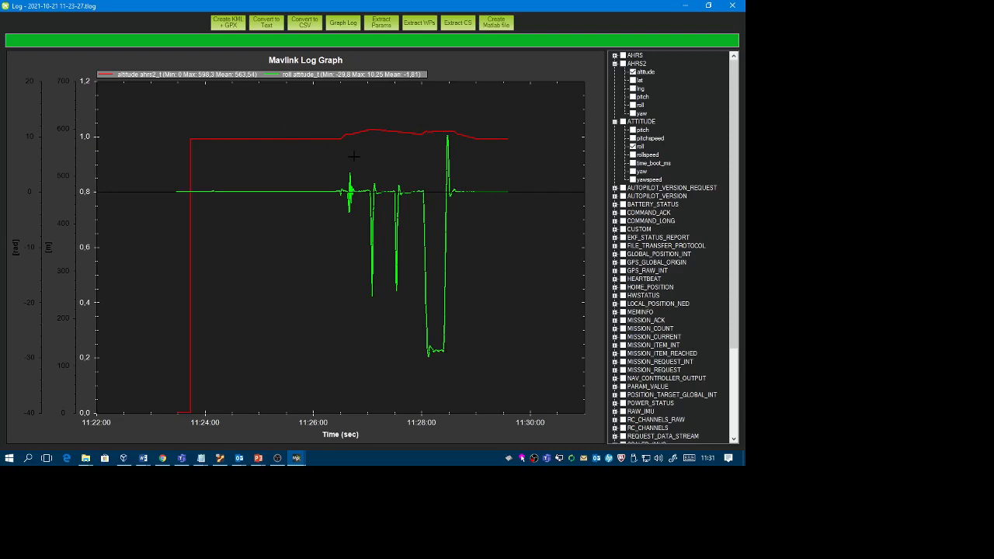
{"action": "scroll", "coordinate": [354, 156], "scroll_direction": "down", "scroll_amount": 3}
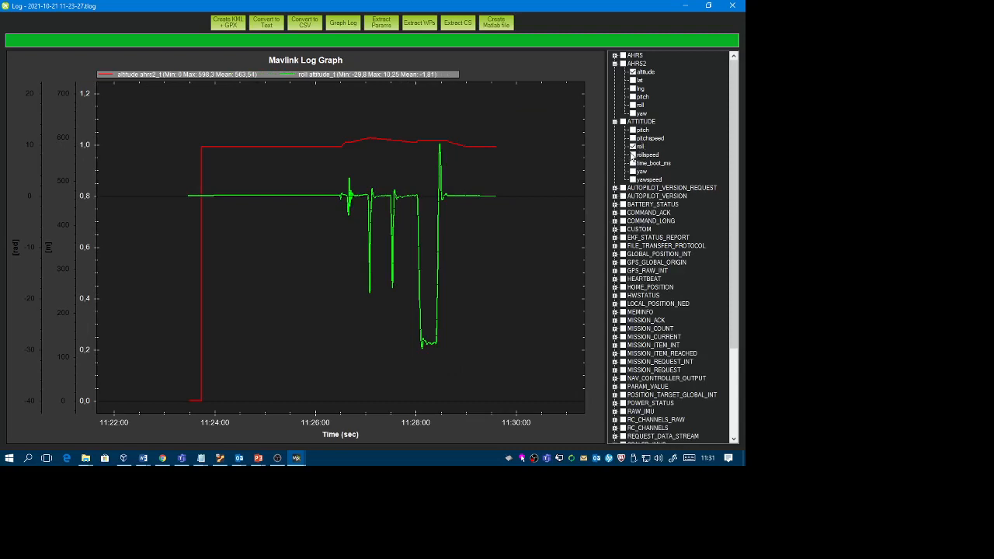
{"action": "left_click", "coordinate": [633, 154]}
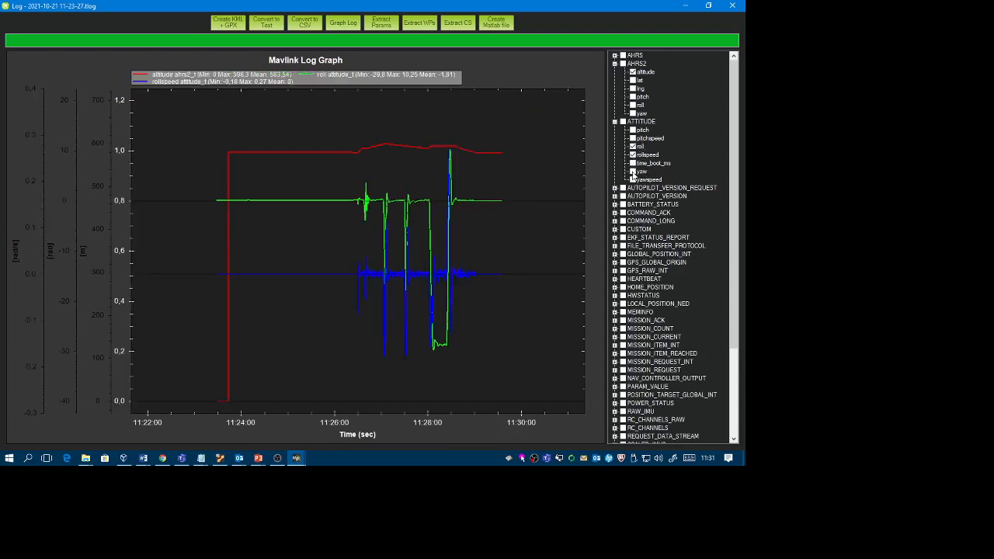
{"action": "left_click", "coordinate": [633, 172]}
{"action": "left_click", "coordinate": [633, 172]}
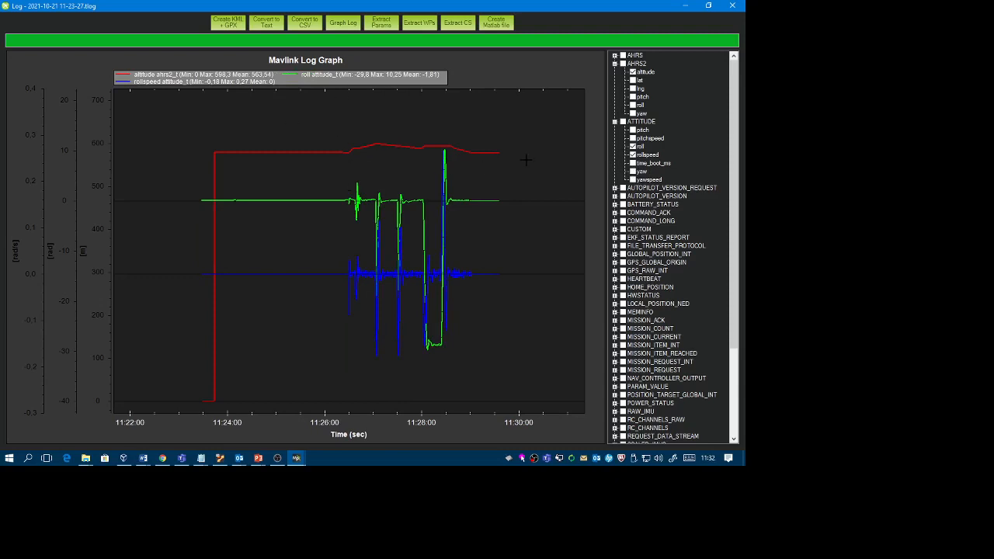
Switch from the log graph back to the main flight data window.
{"action": "scroll", "coordinate": [526, 158], "scroll_direction": "down", "scroll_amount": 4}
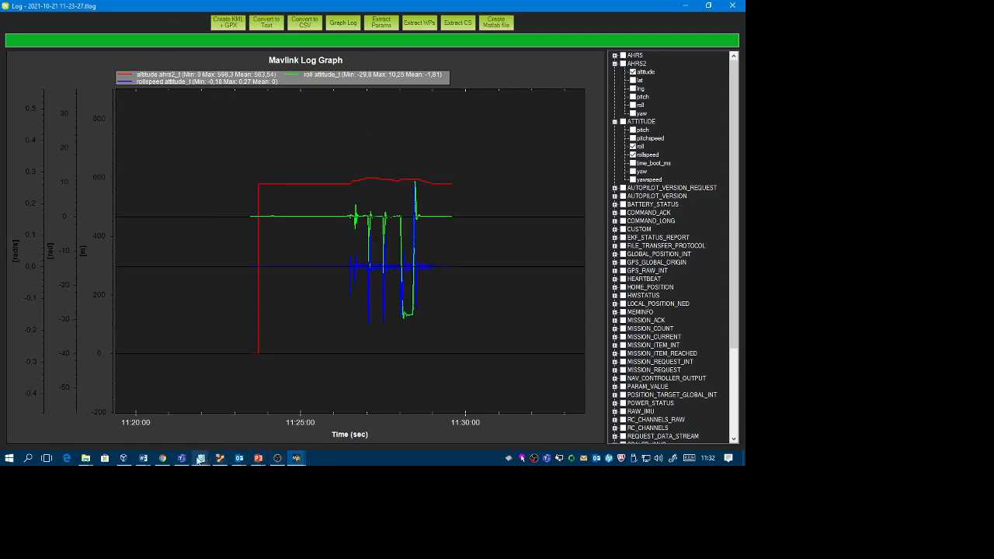
{"action": "left_click", "coordinate": [297, 458]}
{"action": "left_click", "coordinate": [267, 432]}
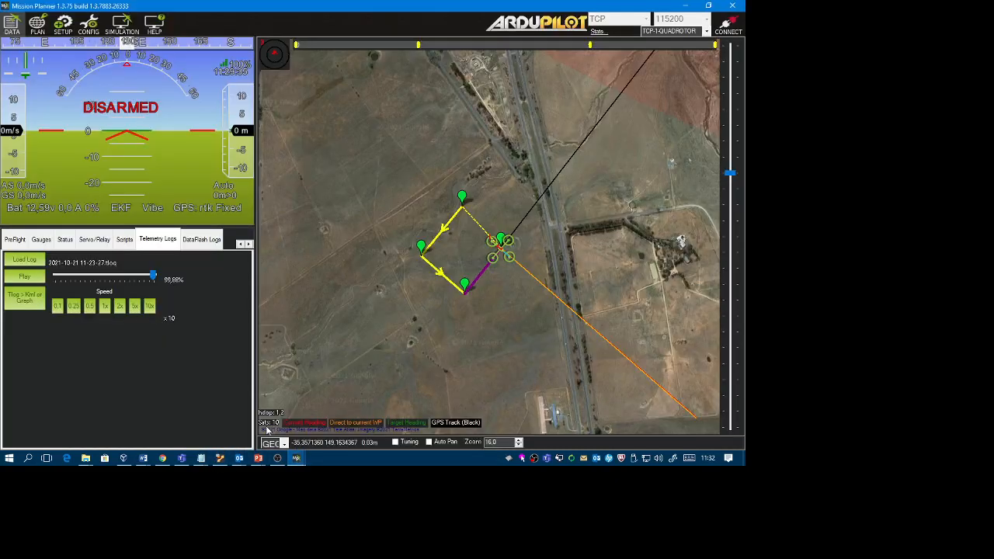